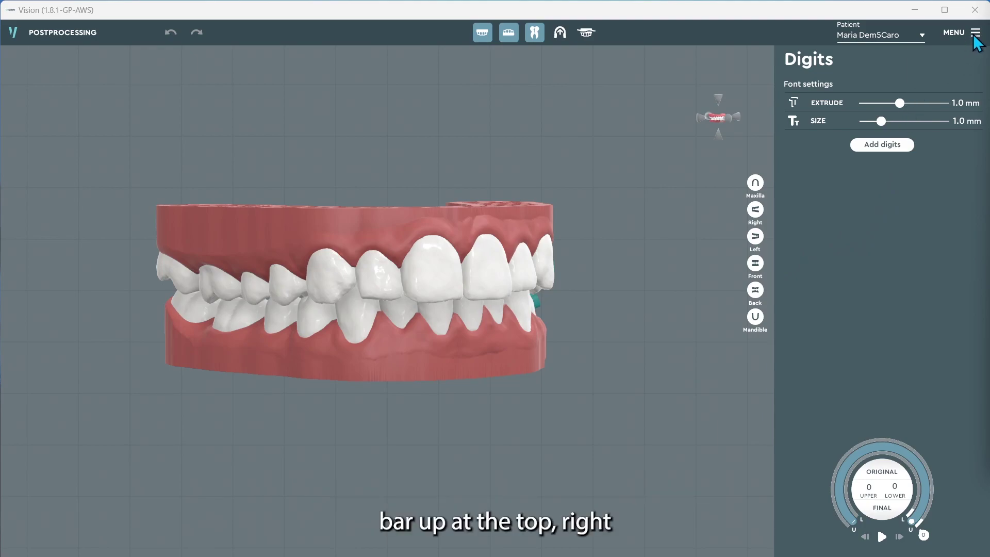
- Open the tag setup from the printable model settings and browse for a replacement tag model file without loading one
{"action": "left_click", "coordinate": [974, 35]}
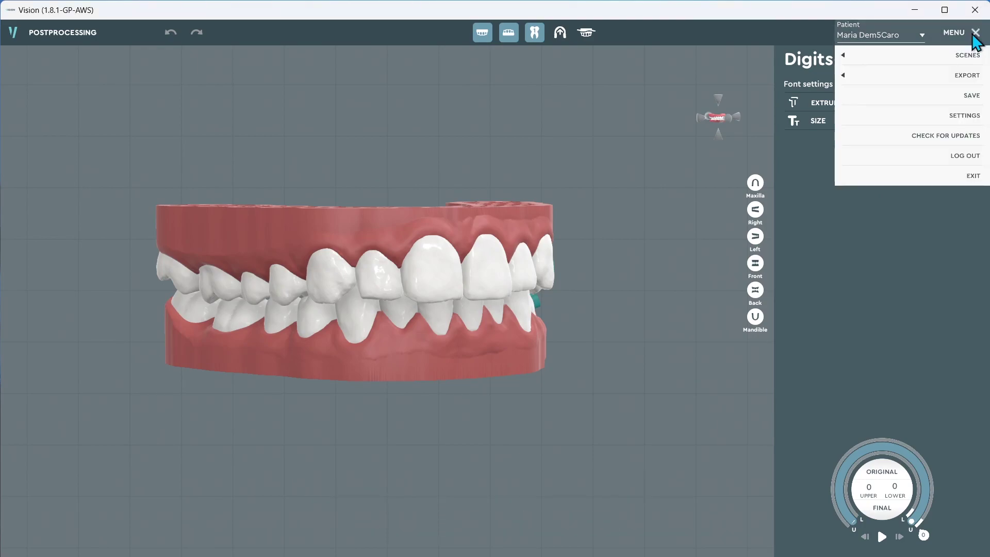
{"action": "left_click", "coordinate": [965, 116]}
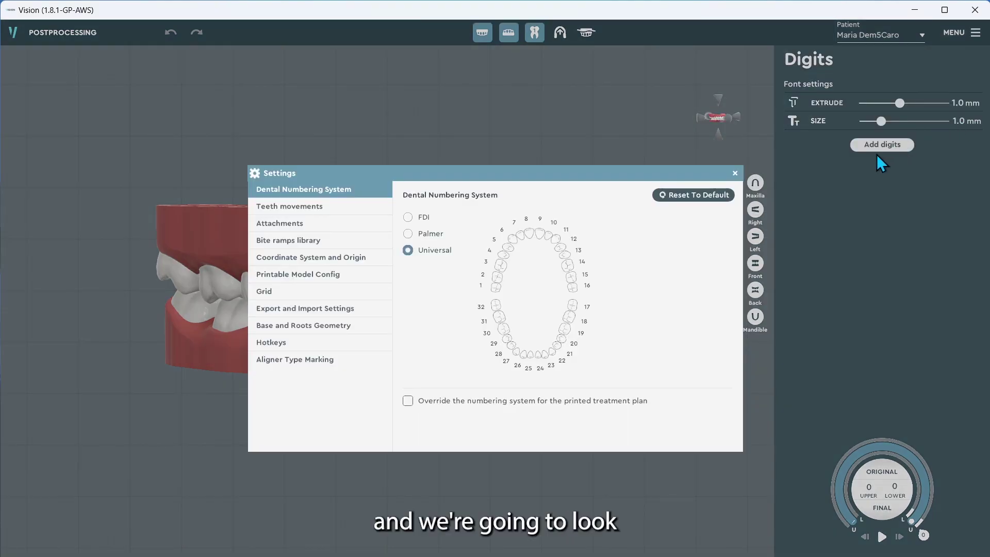
{"action": "left_click", "coordinate": [291, 276]}
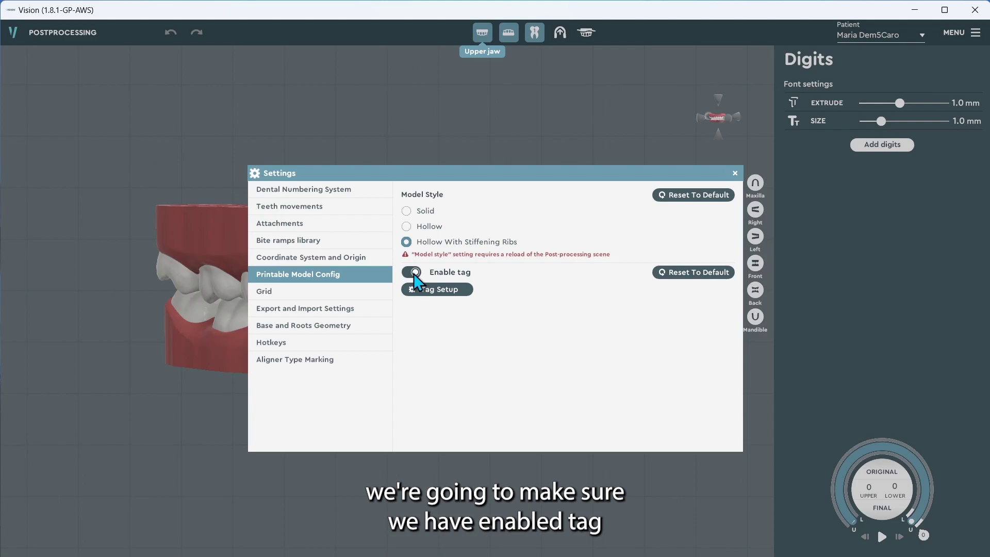
{"action": "left_click", "coordinate": [444, 293]}
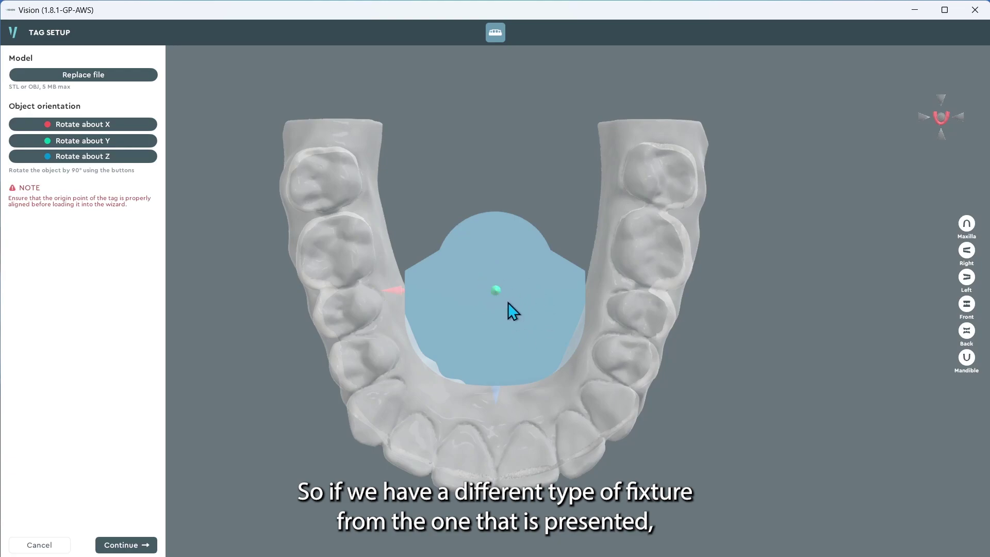
{"action": "left_click", "coordinate": [97, 84]}
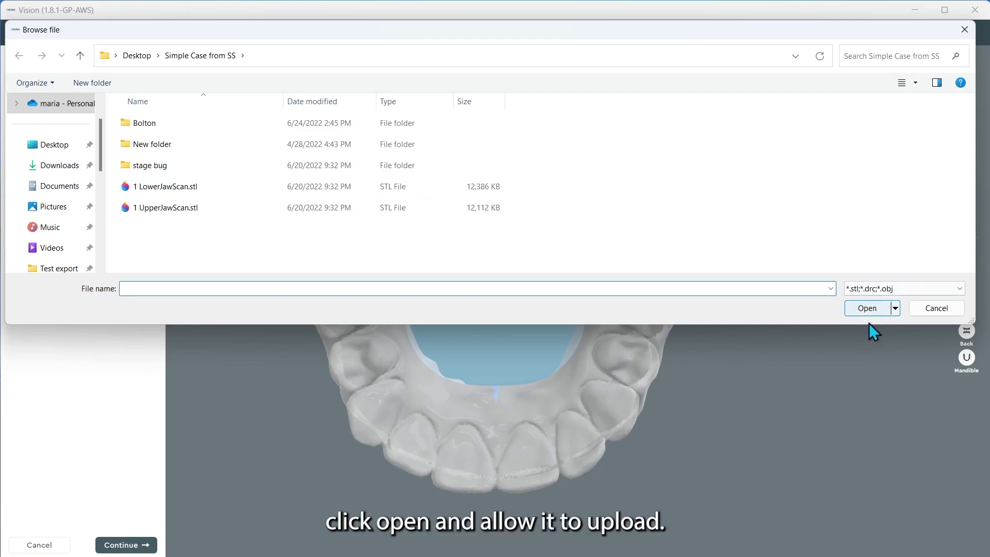
{"action": "left_click", "coordinate": [949, 309]}
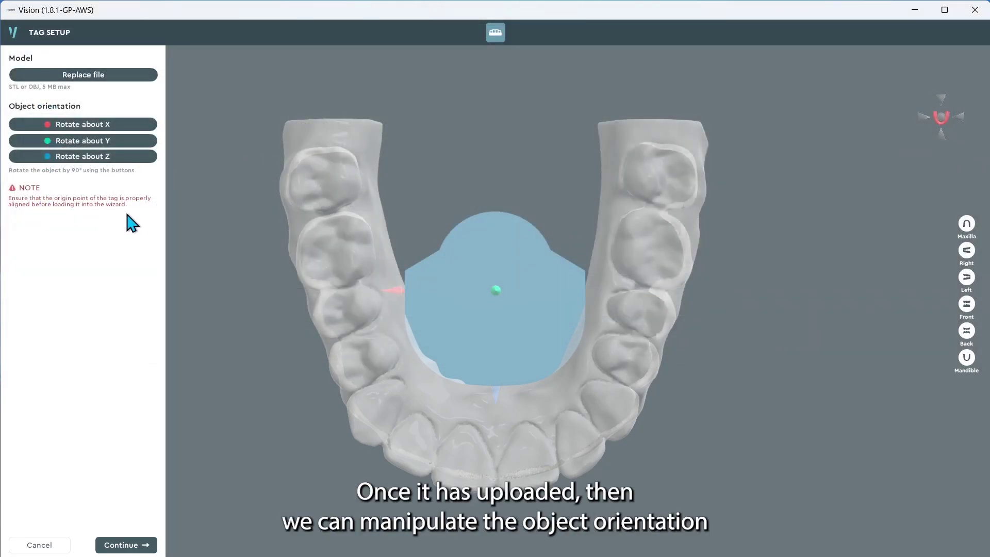
- Rotate the tag about the X axis in four 90° turns and continue to label customization
{"action": "left_click", "coordinate": [115, 124]}
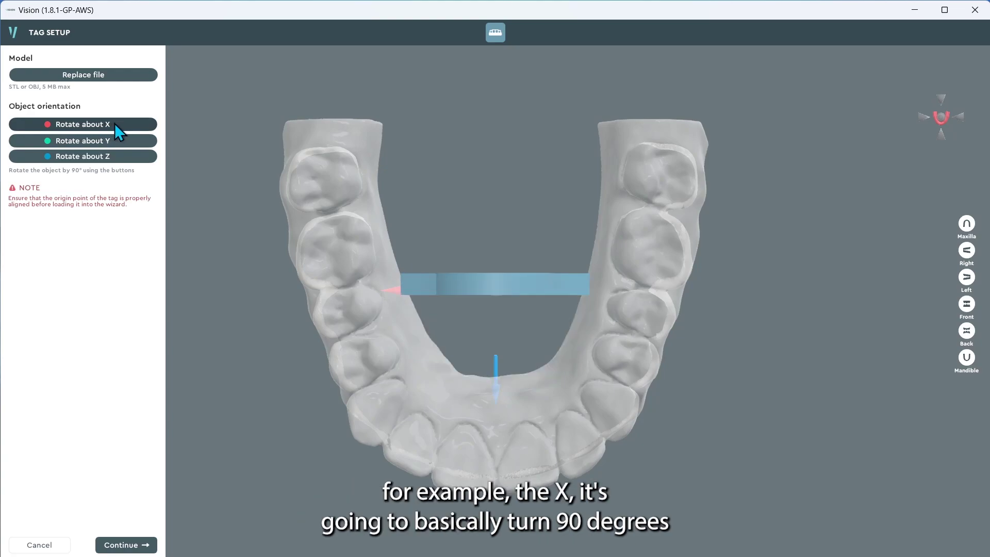
{"action": "left_click", "coordinate": [114, 123]}
{"action": "left_click", "coordinate": [114, 124]}
{"action": "left_click", "coordinate": [114, 124]}
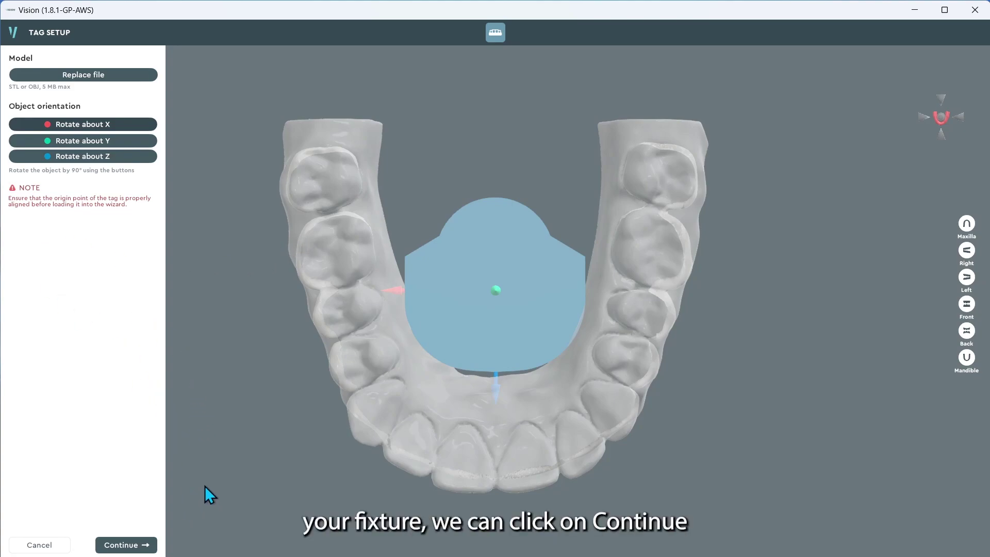
{"action": "left_click", "coordinate": [130, 546]}
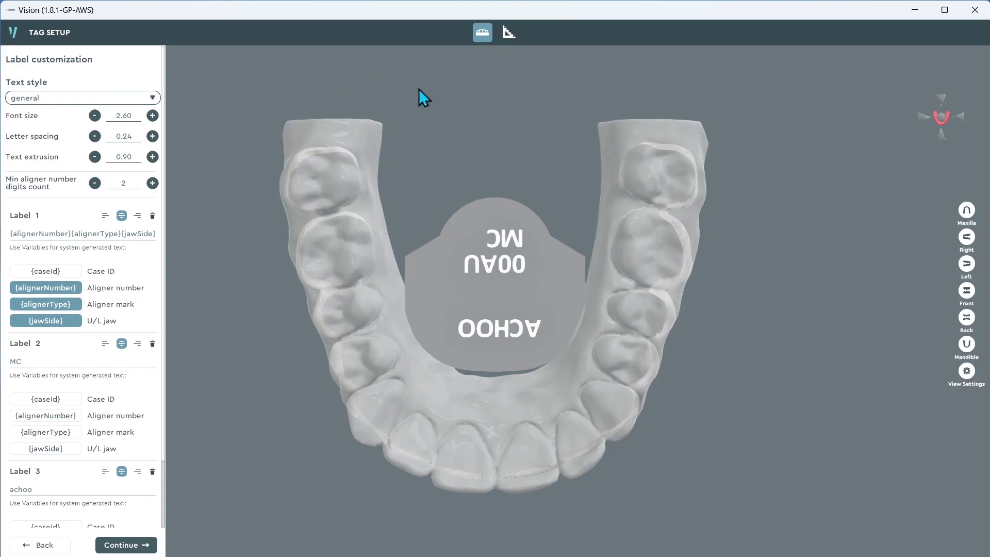
- Try the geomanist text style on the tag labels as seen from the maxilla side, and restore the general style
{"action": "left_click", "coordinate": [968, 210]}
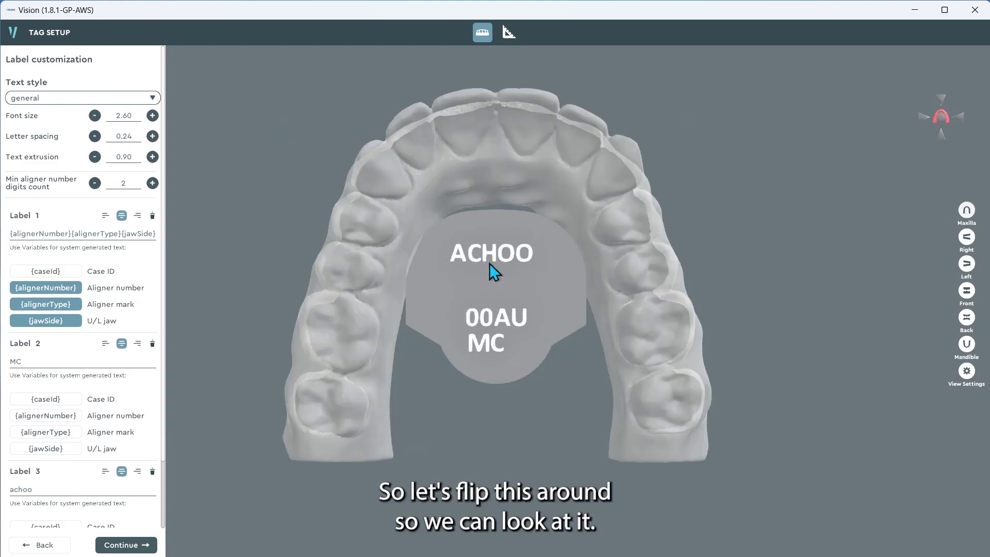
{"action": "left_click", "coordinate": [49, 100]}
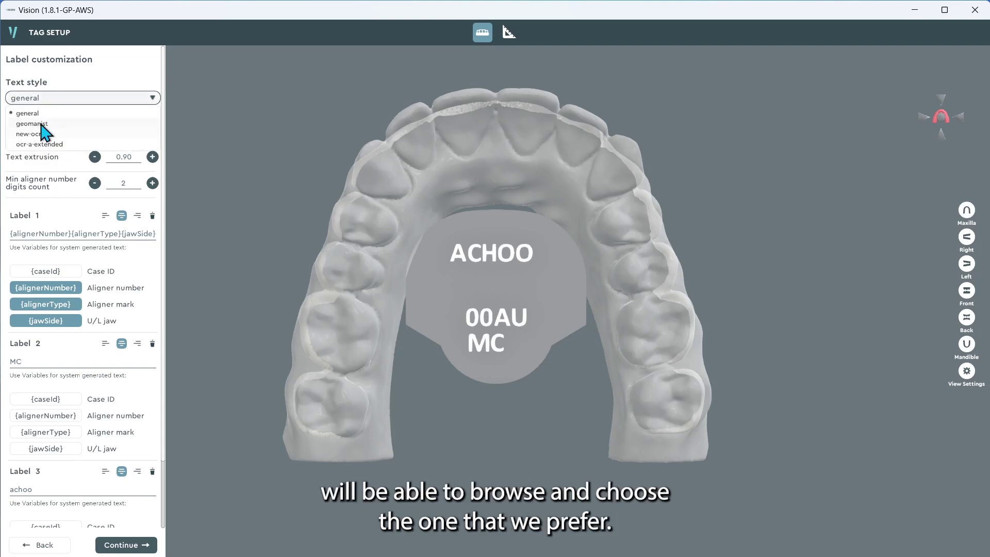
{"action": "left_click", "coordinate": [43, 124]}
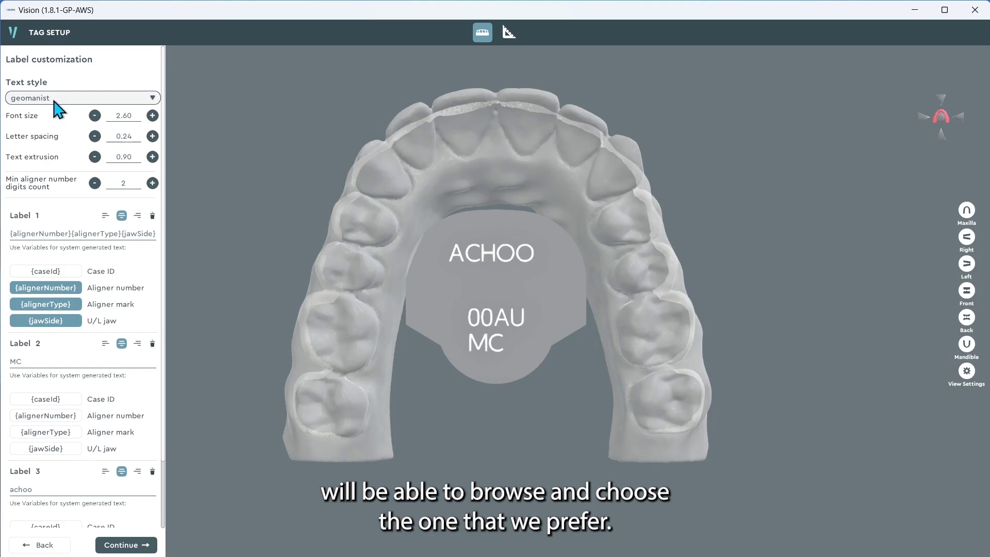
{"action": "left_click", "coordinate": [51, 99]}
{"action": "left_click", "coordinate": [47, 114]}
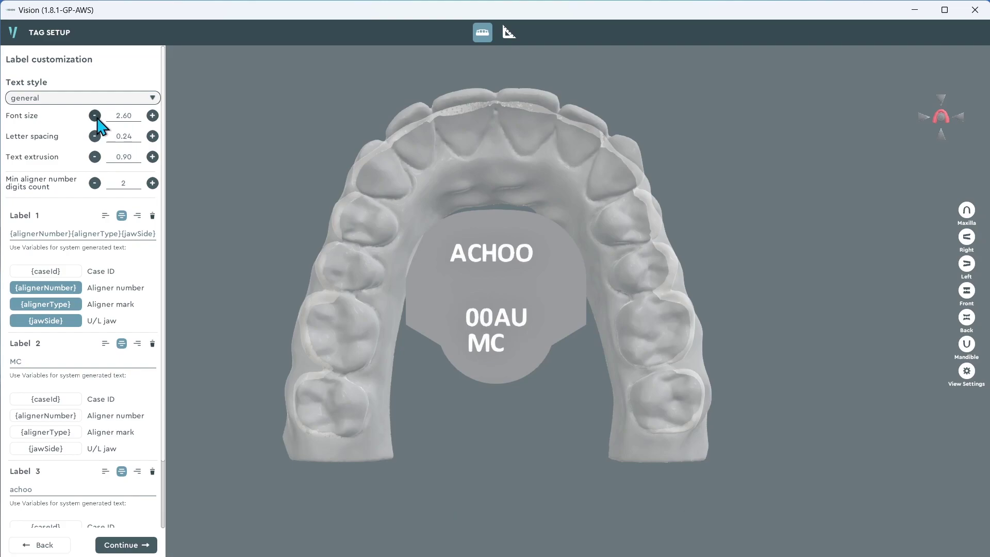
- Try a font size of 2.80, restore 2.60, and set the letter spacing to 0.34
{"action": "left_click", "coordinate": [152, 116]}
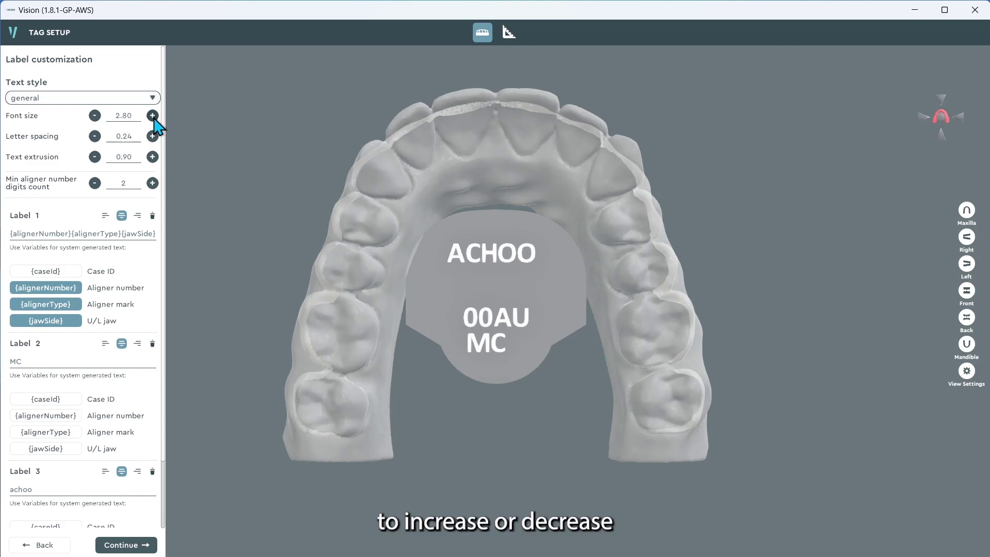
{"action": "left_click", "coordinate": [95, 115]}
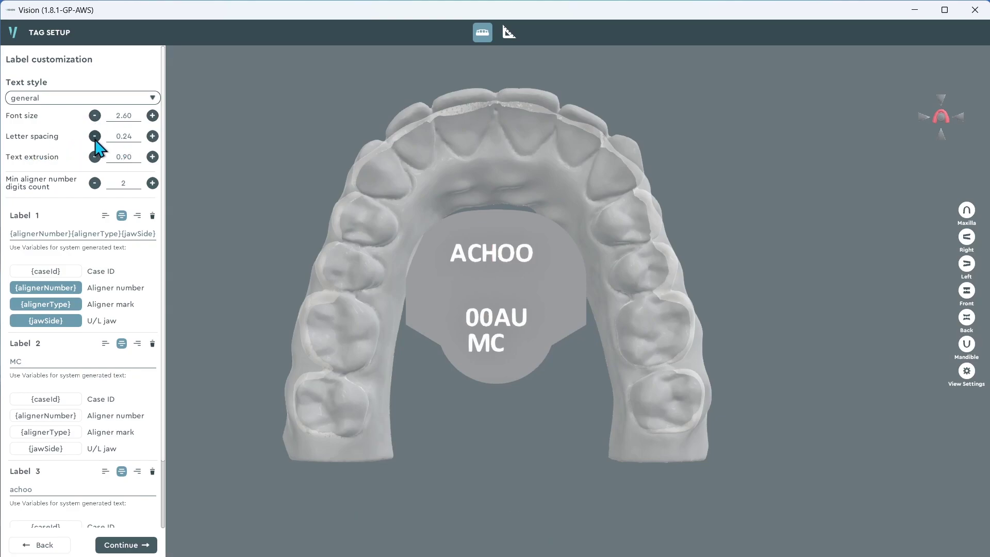
{"action": "left_click", "coordinate": [95, 136]}
{"action": "left_click", "coordinate": [152, 136]}
{"action": "left_click", "coordinate": [153, 136]}
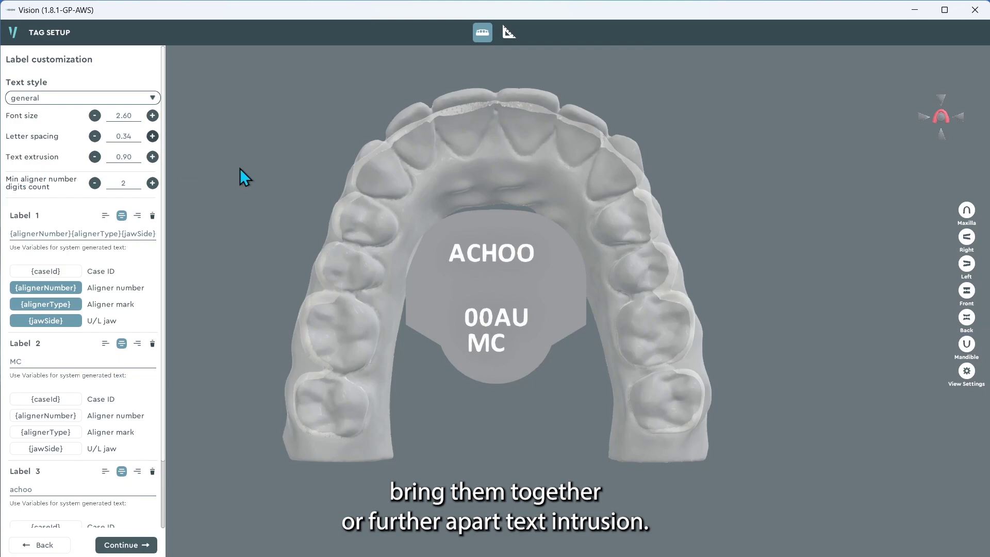
- Set the text extrusion of the tag labels to 1.00, checking the raised letters on the fixture
{"action": "middle_click_drag", "start_coordinate": [448, 360], "coordinate": [526, 236]}
{"action": "left_click", "coordinate": [94, 157]}
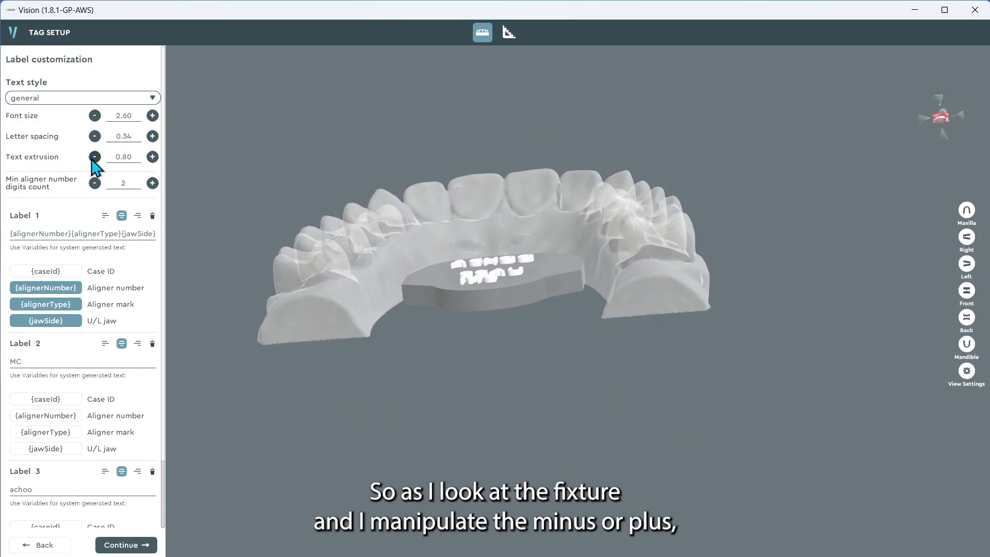
{"action": "left_click", "coordinate": [152, 157]}
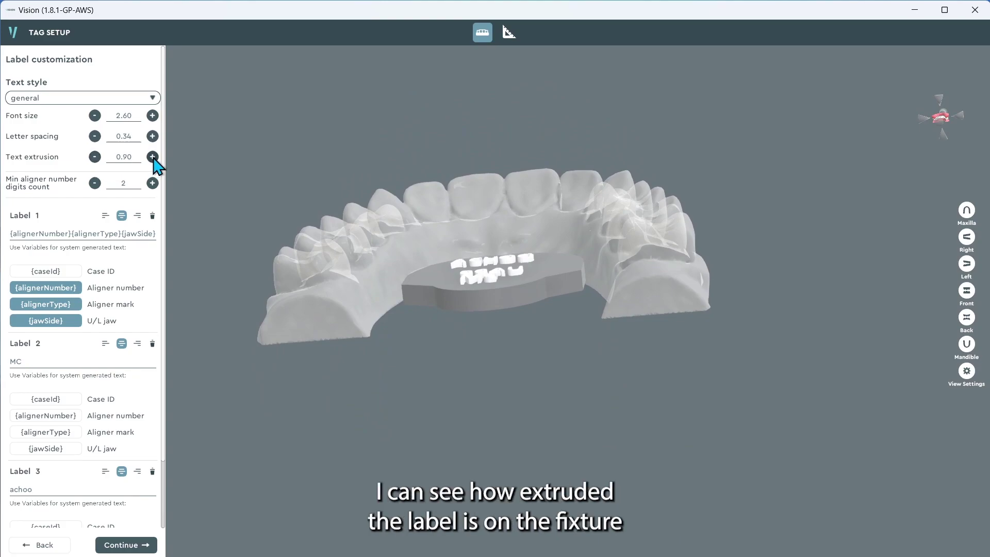
{"action": "left_click", "coordinate": [153, 157]}
{"action": "middle_click_drag", "start_coordinate": [398, 243], "coordinate": [380, 304]}
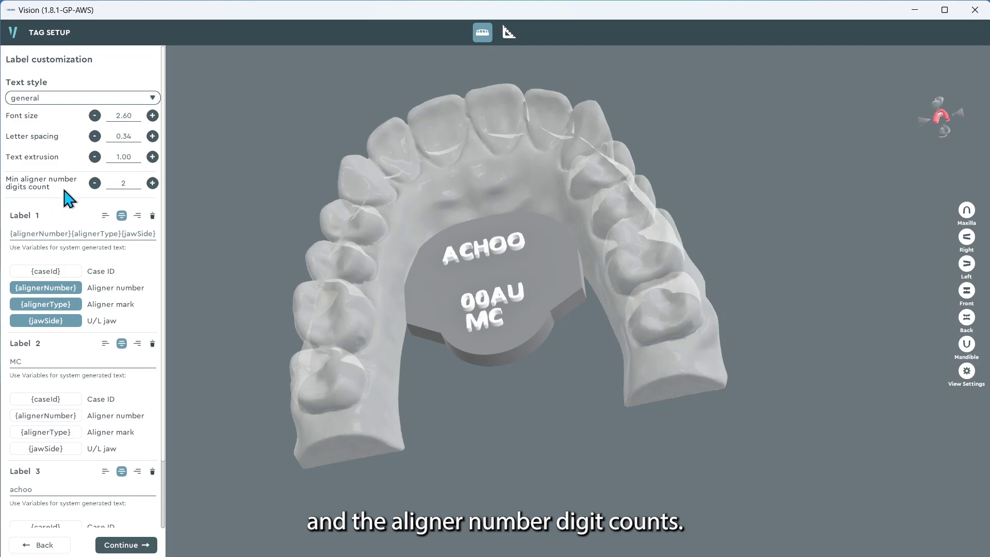
- Try the case ID variable in Label 1 and remove it again
{"action": "left_click_drag", "start_coordinate": [622, 297], "coordinate": [576, 411]}
{"action": "left_click_drag", "start_coordinate": [491, 420], "coordinate": [570, 412]}
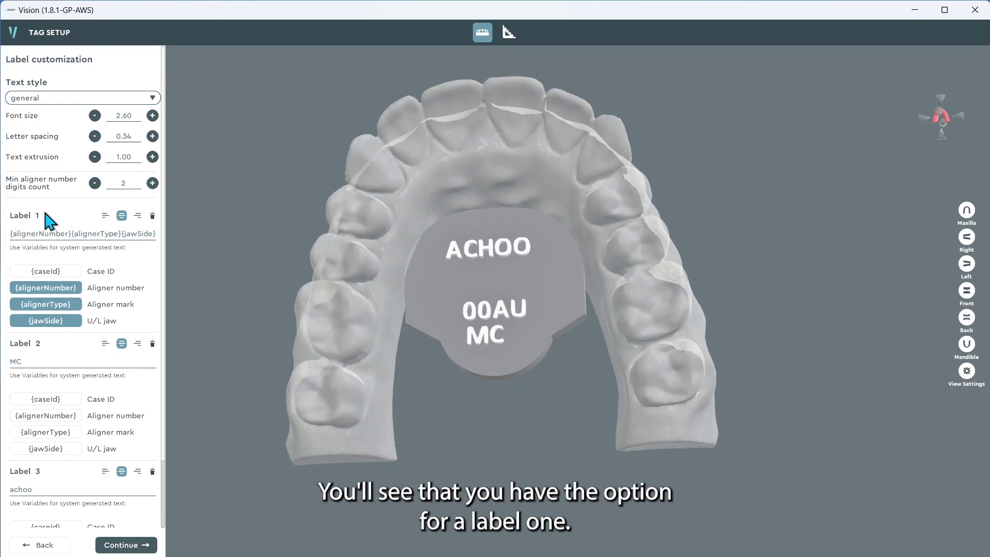
{"action": "left_click_drag", "start_coordinate": [572, 253], "coordinate": [646, 299]}
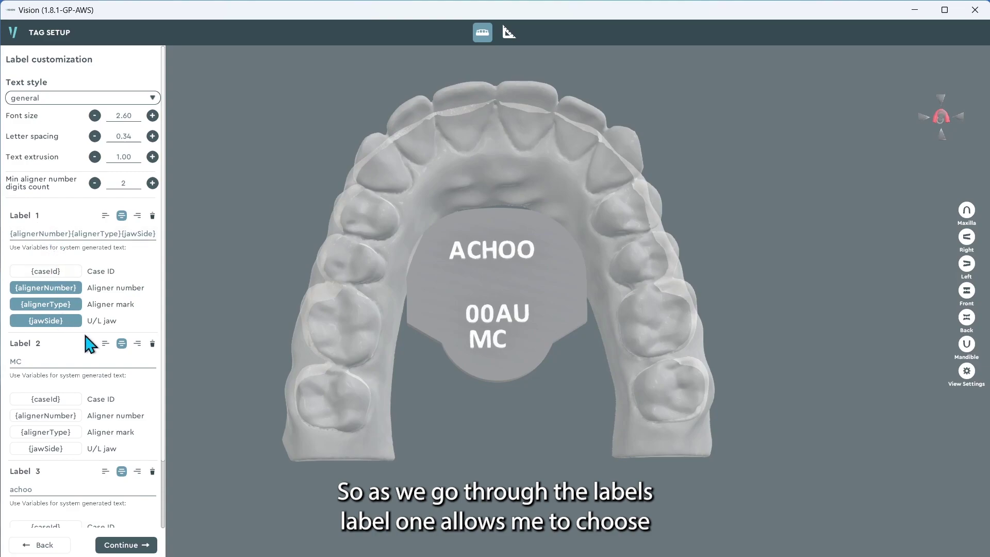
{"action": "left_click", "coordinate": [52, 279]}
{"action": "left_click", "coordinate": [51, 277]}
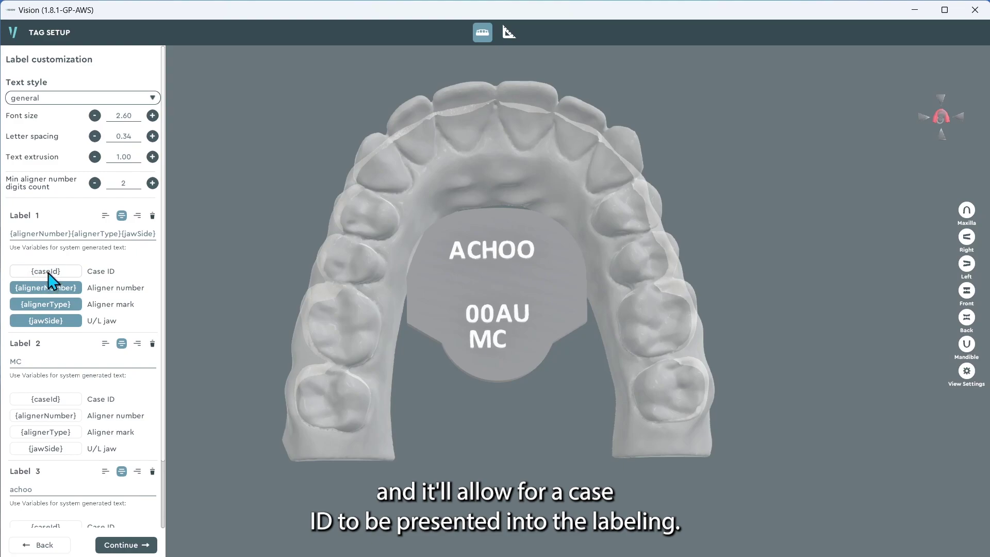
{"action": "left_click", "coordinate": [51, 278]}
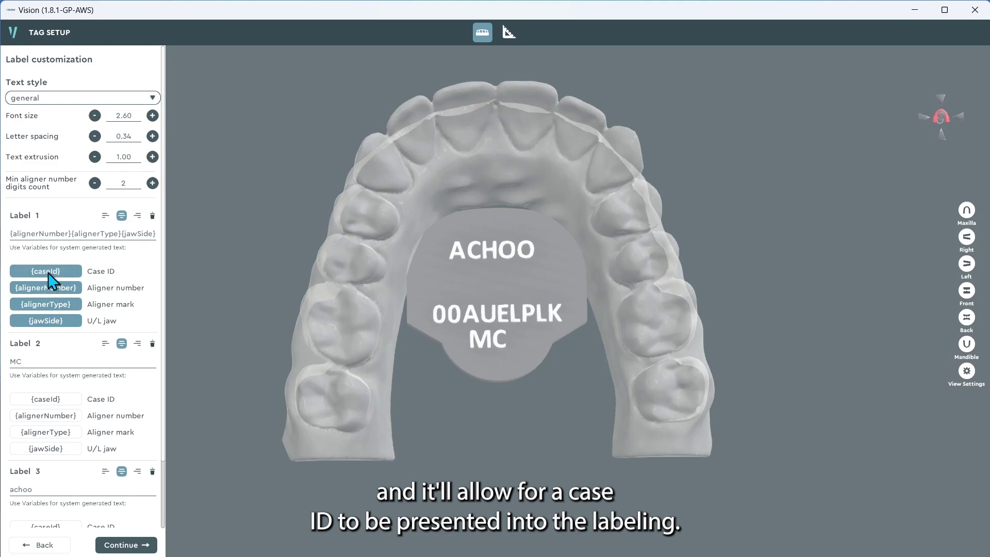
{"action": "left_click", "coordinate": [51, 277]}
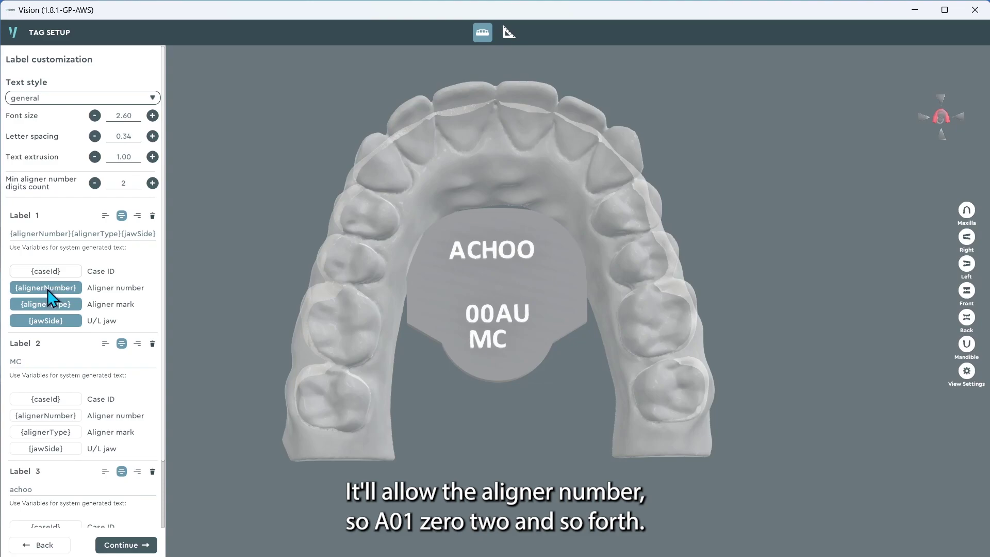
- Remove and re-add the aligner number, aligner type and jaw side variables of Label 1, one after another
{"action": "left_click", "coordinate": [47, 289]}
{"action": "left_click", "coordinate": [47, 289]}
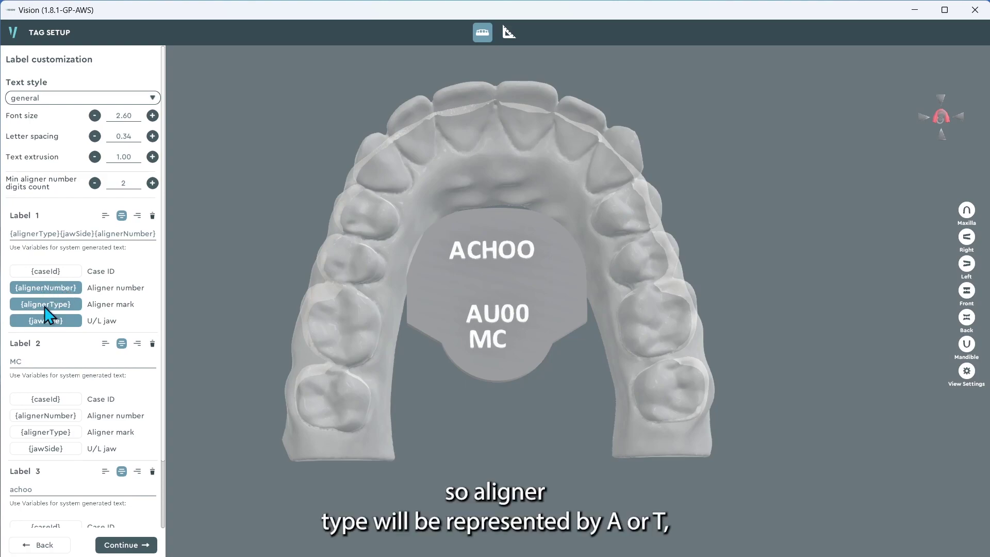
{"action": "left_click", "coordinate": [45, 305]}
{"action": "left_click", "coordinate": [45, 305]}
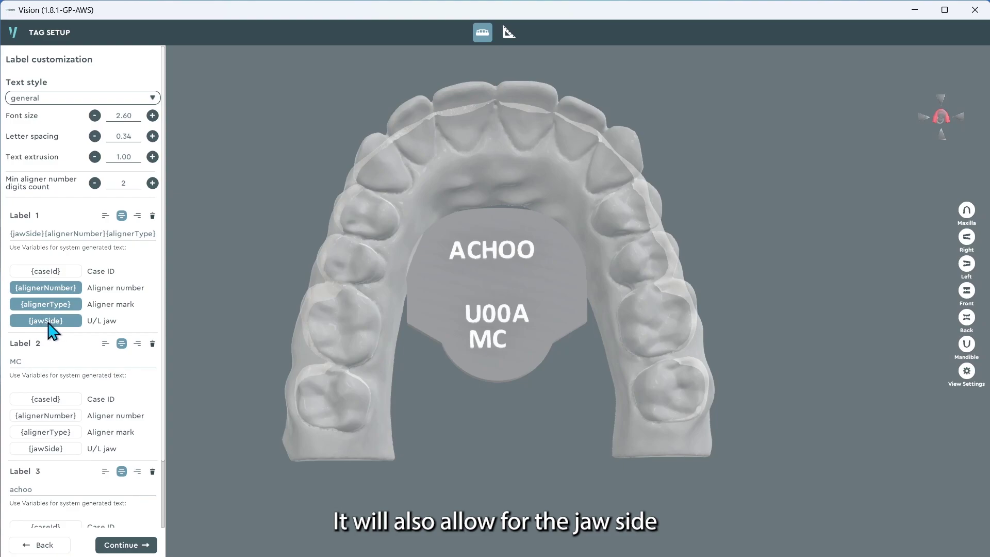
{"action": "left_click", "coordinate": [46, 321]}
{"action": "left_click", "coordinate": [44, 322]}
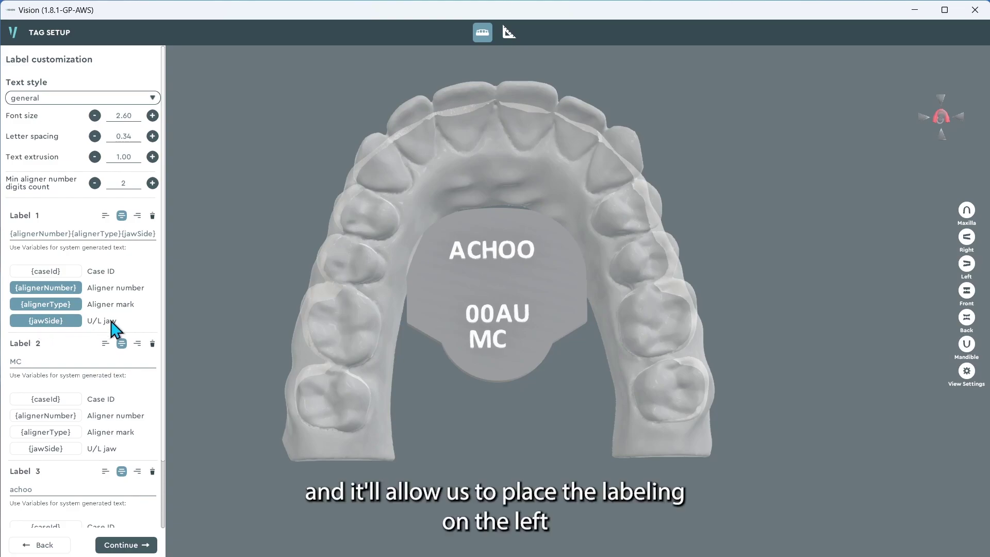
- Try left and right alignment for Label 2 and restore its center alignment
{"action": "left_click", "coordinate": [106, 344]}
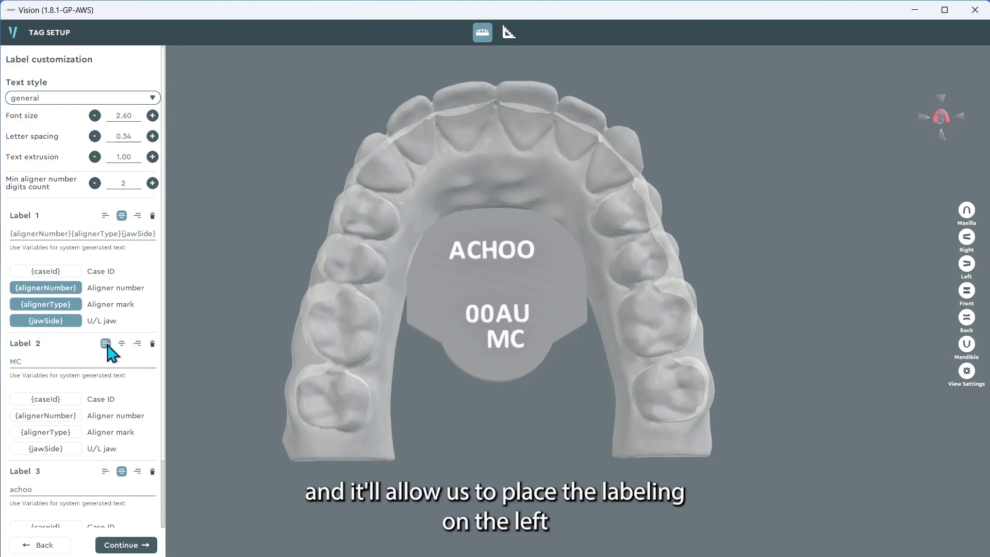
{"action": "left_click", "coordinate": [137, 343]}
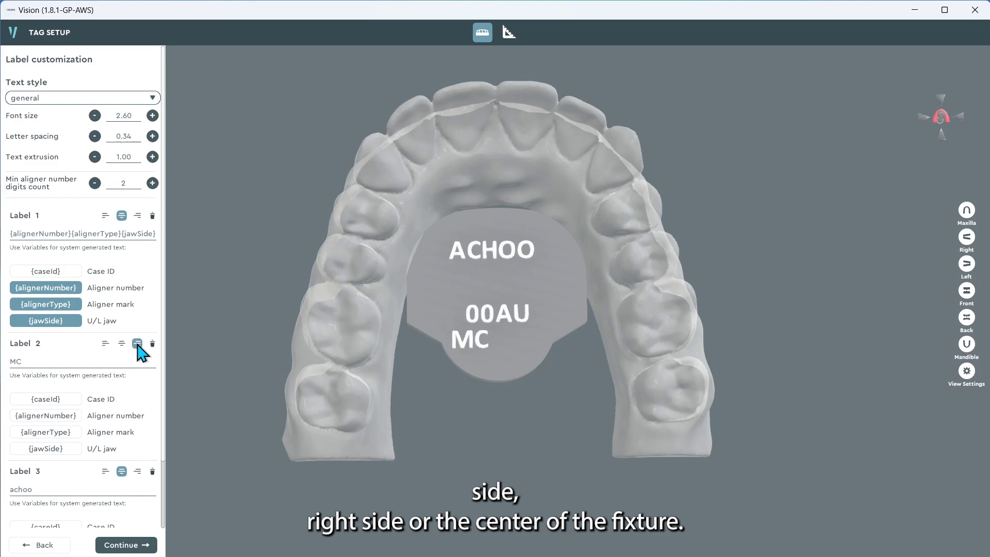
{"action": "left_click", "coordinate": [122, 343]}
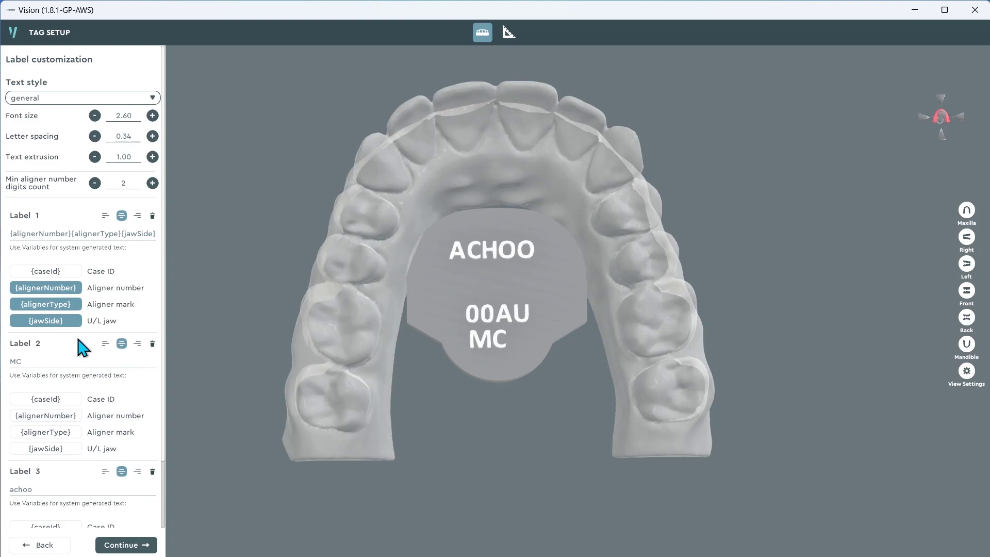
- Try HH as the custom text of Label 2 and change it back to MC
{"action": "scroll", "coordinate": [82, 346], "scroll_direction": "down", "scroll_amount": 2}
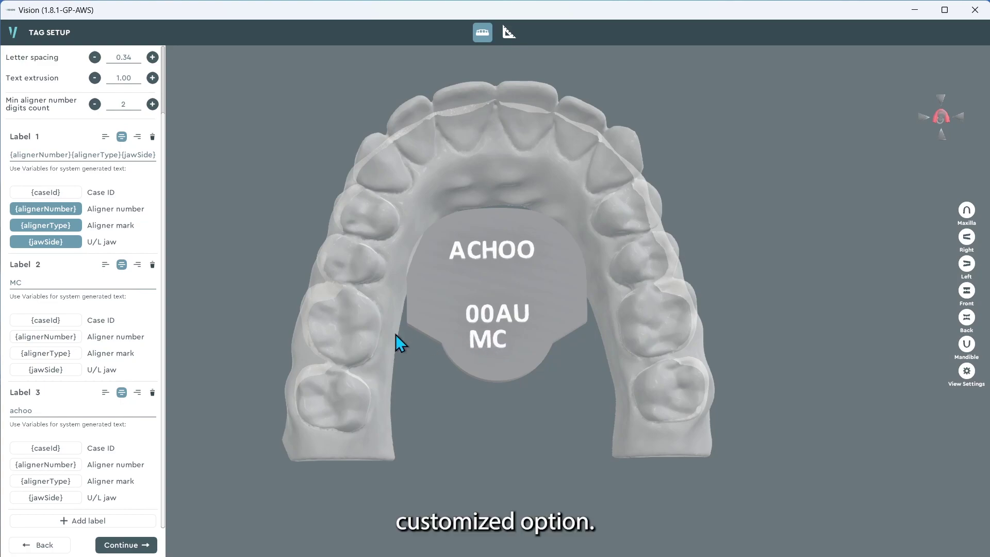
{"action": "double_click", "coordinate": [32, 284]}
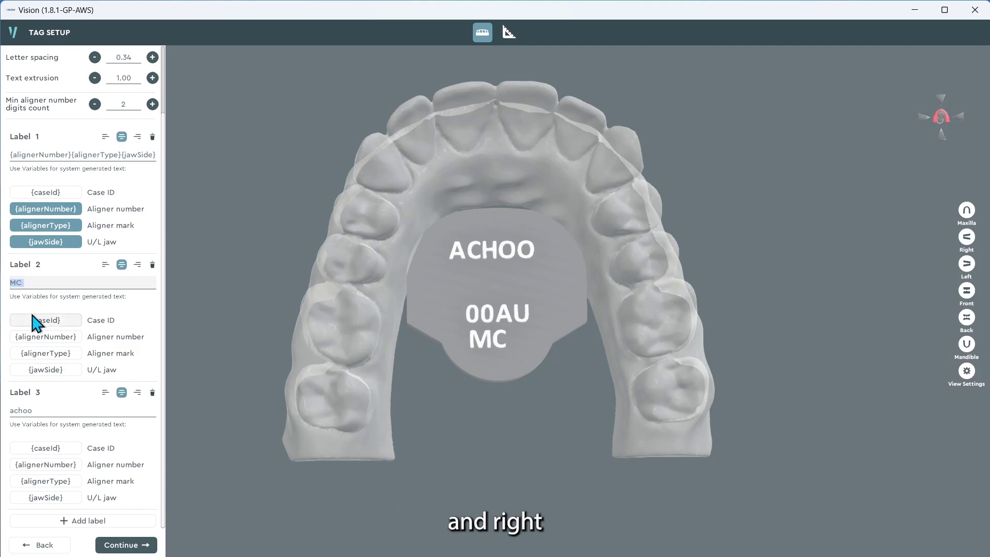
{"action": "key", "text": "BackSpace"}
{"action": "type", "text": "HH"}
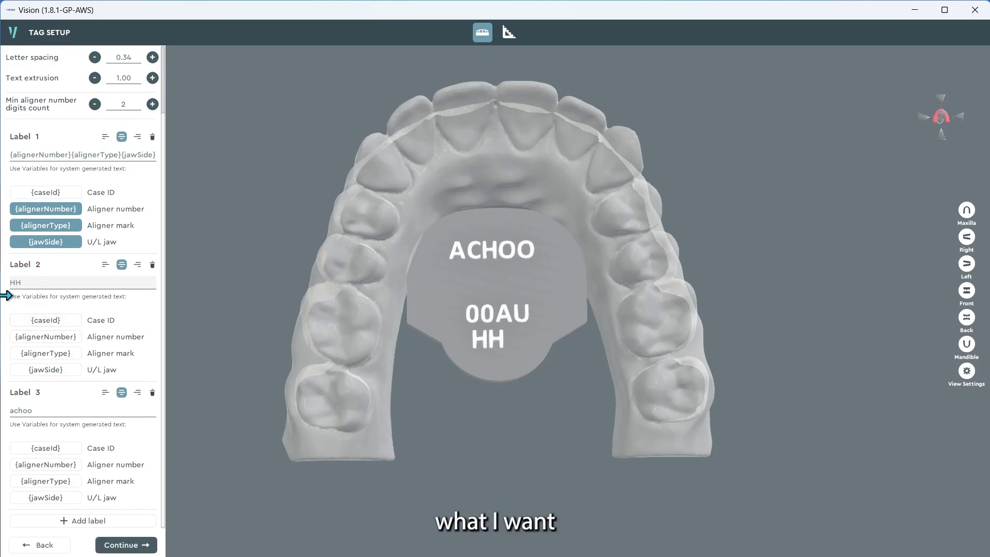
{"action": "key", "text": "BackSpace"}
{"action": "key", "text": "BackSpace"}
{"action": "type", "text": "MC"}
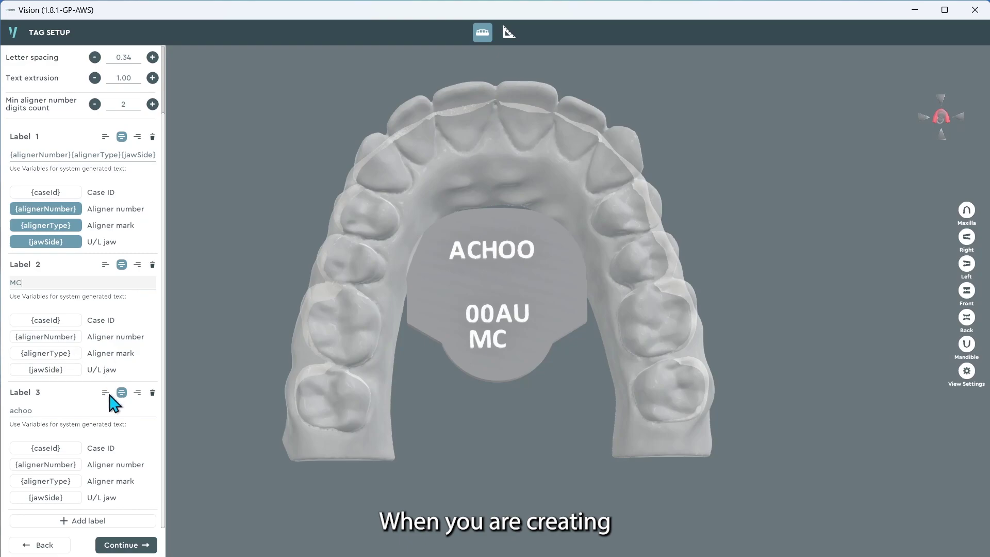
- Add a new label to the tag
{"action": "left_click", "coordinate": [82, 531]}
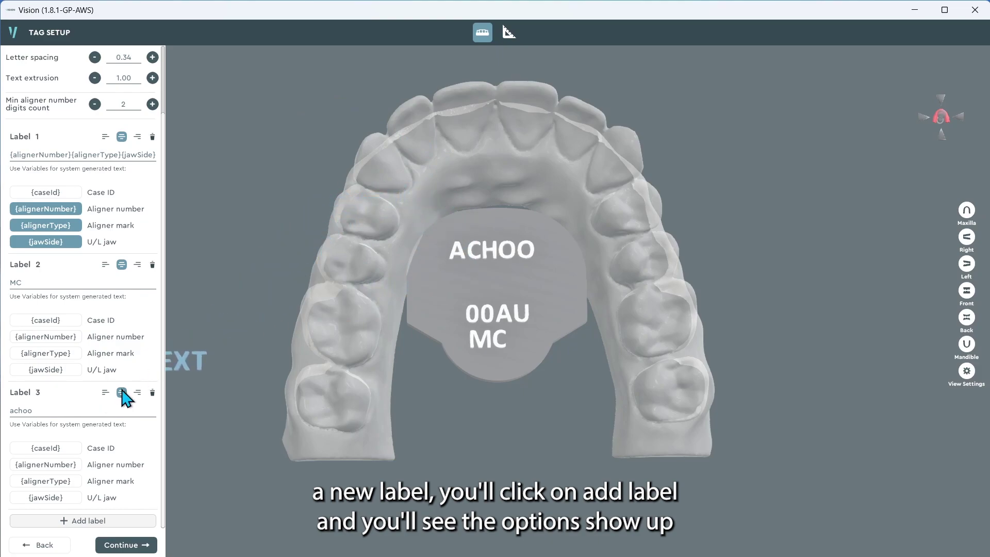
- Place the new label between ACHOO and 00AU on the tag, set its text to hi and continue to the positioning stage
{"action": "left_click", "coordinate": [493, 283]}
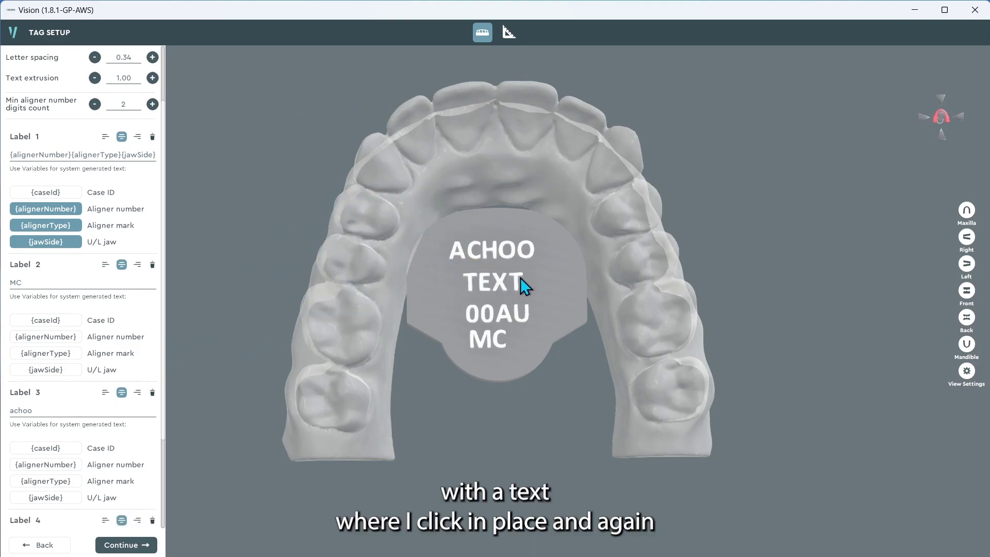
{"action": "scroll", "coordinate": [45, 435], "scroll_direction": "down", "scroll_amount": 2}
{"action": "double_click", "coordinate": [45, 434]}
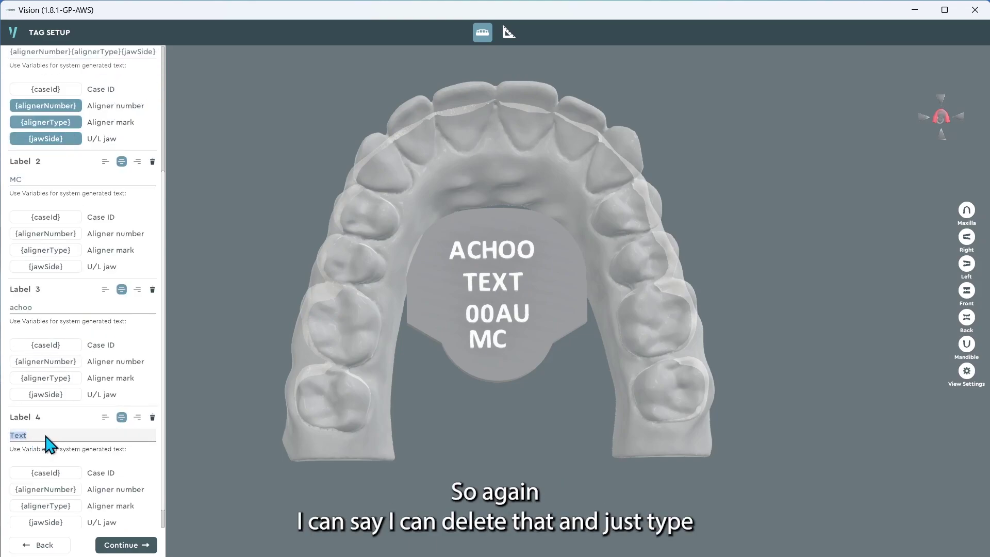
{"action": "key", "text": "BackSpace"}
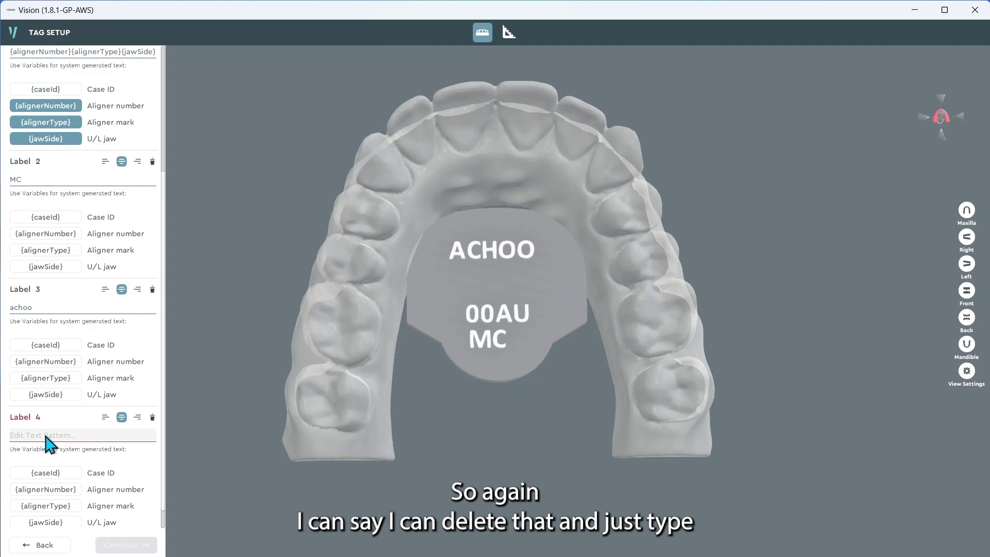
{"action": "type", "text": "hi"}
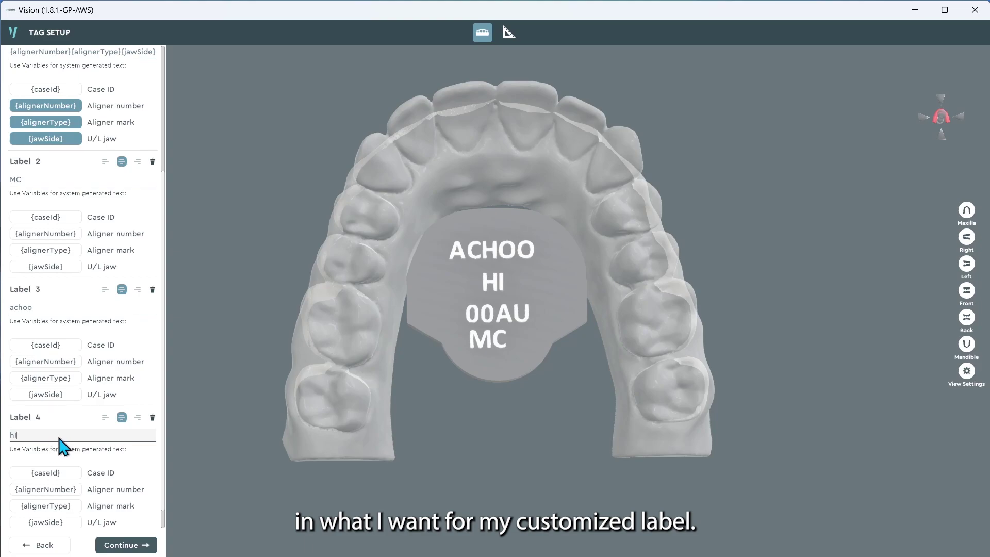
{"action": "left_click_drag", "start_coordinate": [473, 321], "coordinate": [502, 338]}
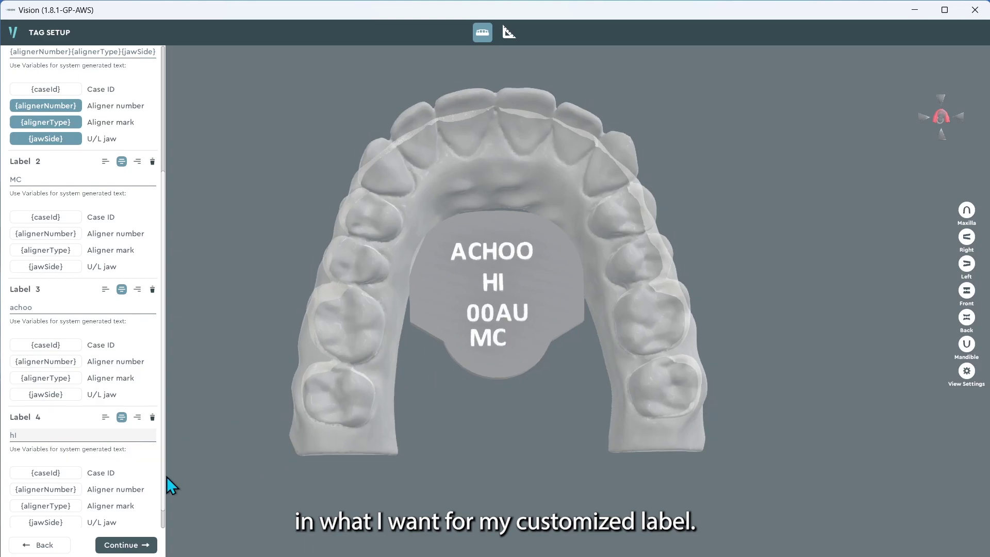
{"action": "scroll", "coordinate": [127, 407], "scroll_direction": "up", "scroll_amount": 4}
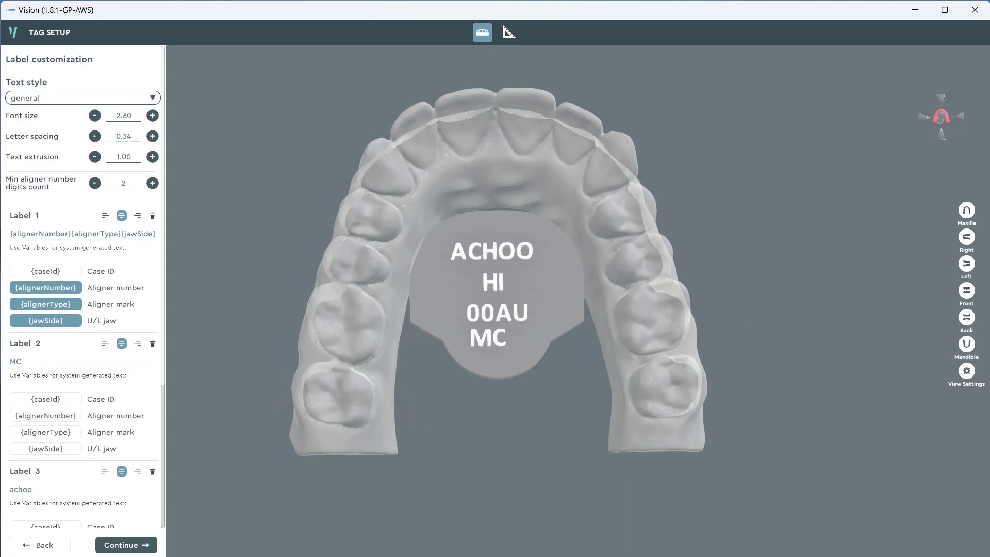
{"action": "left_click", "coordinate": [134, 545]}
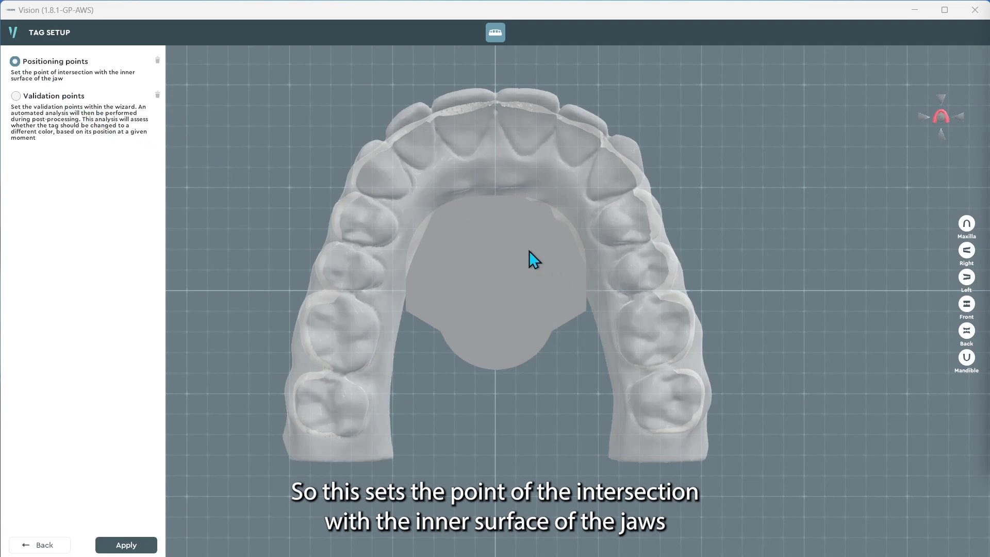
- Try a positioning point behind the upper front teeth to shift the tag's intersection with the jaw's inner surface
{"action": "left_click", "coordinate": [497, 168]}
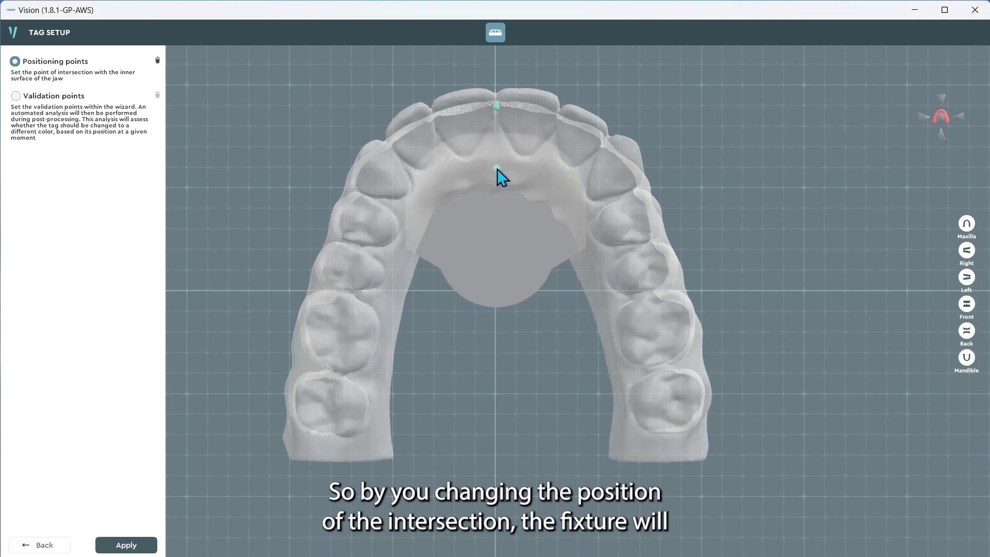
{"action": "left_click_drag", "start_coordinate": [498, 192], "coordinate": [498, 270]}
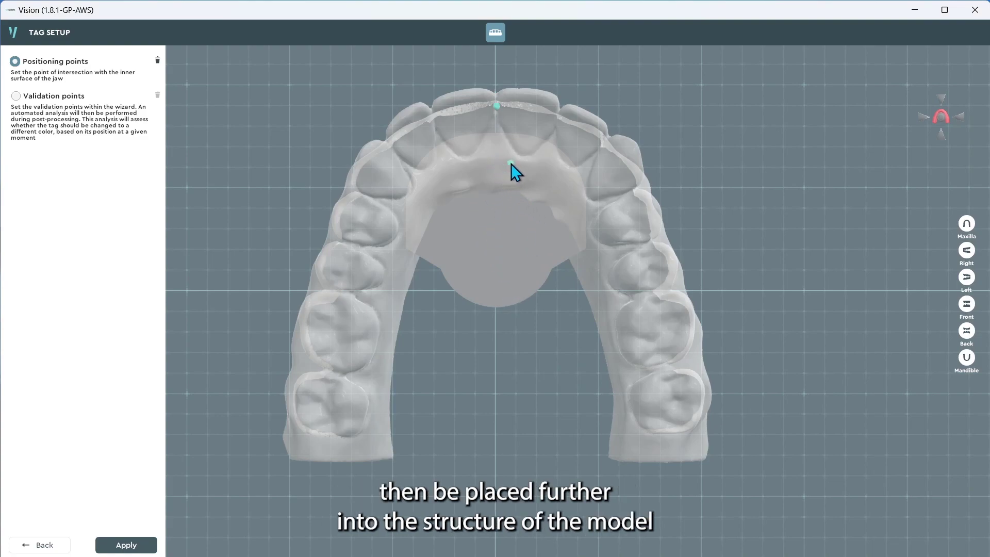
{"action": "left_click_drag", "start_coordinate": [500, 168], "coordinate": [497, 118]}
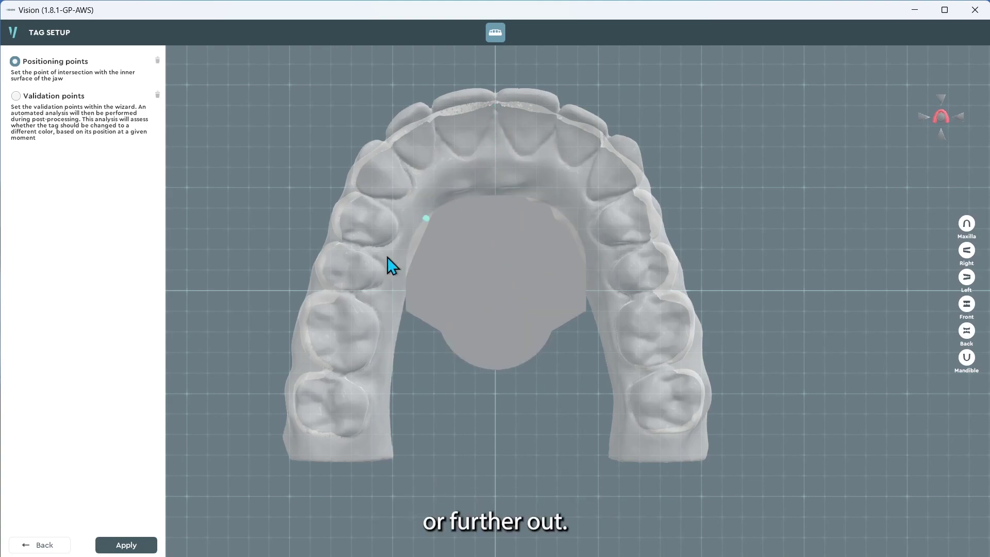
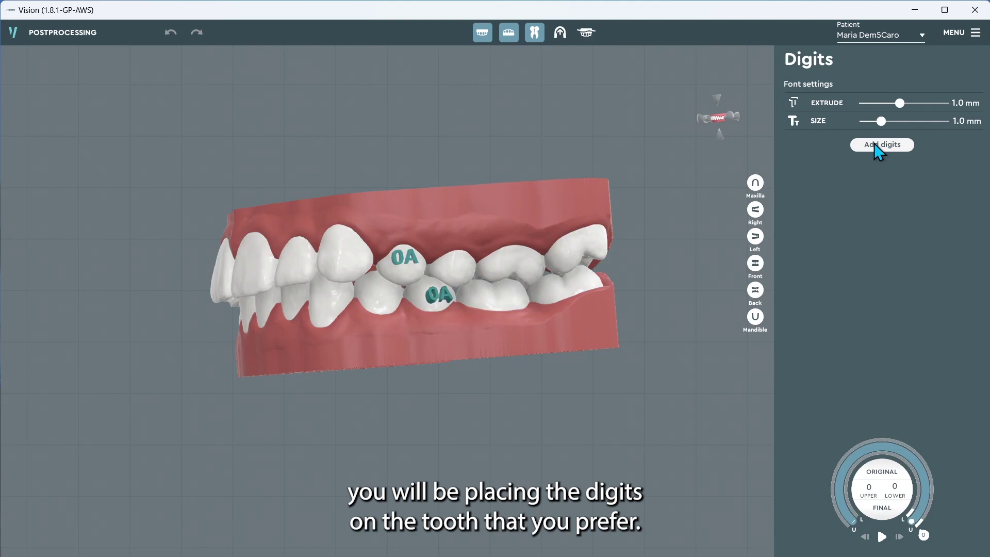
- Try adjusting the orientation of the 0A digits on the upper first premolar
{"action": "left_click", "coordinate": [411, 265]}
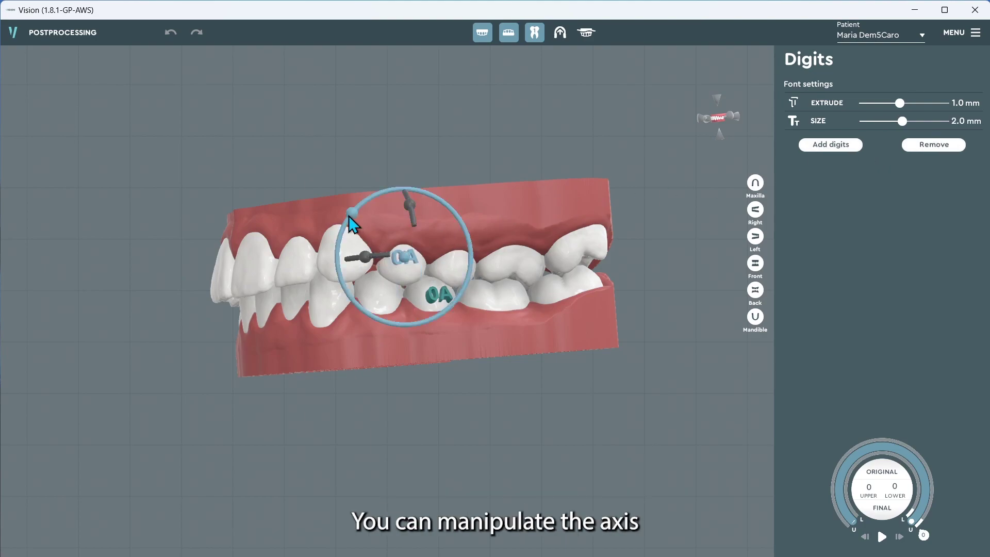
{"action": "left_click_drag", "start_coordinate": [353, 227], "coordinate": [422, 304]}
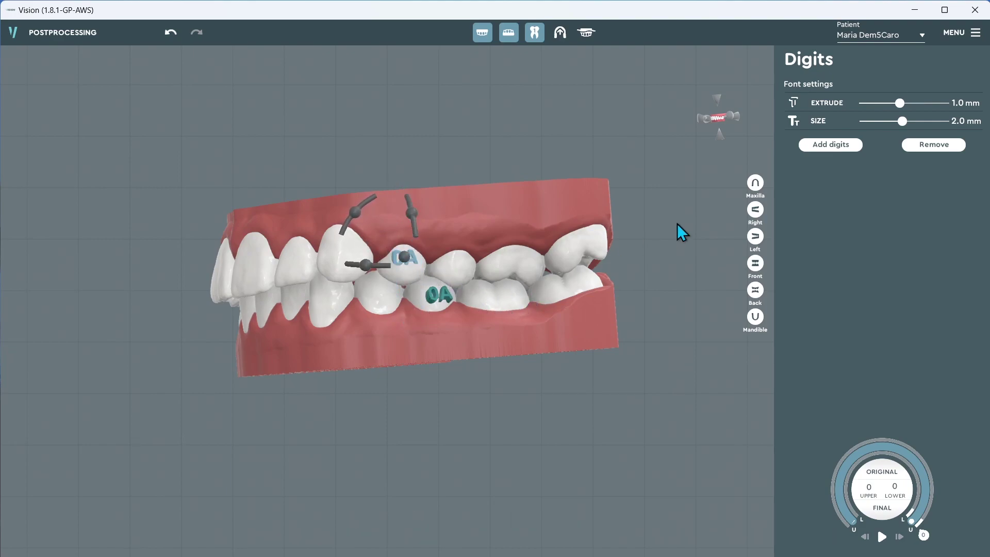
- Add digits to the upper first molar and remove the ones on the upper first premolar
{"action": "left_click", "coordinate": [813, 146]}
{"action": "left_click", "coordinate": [516, 260]}
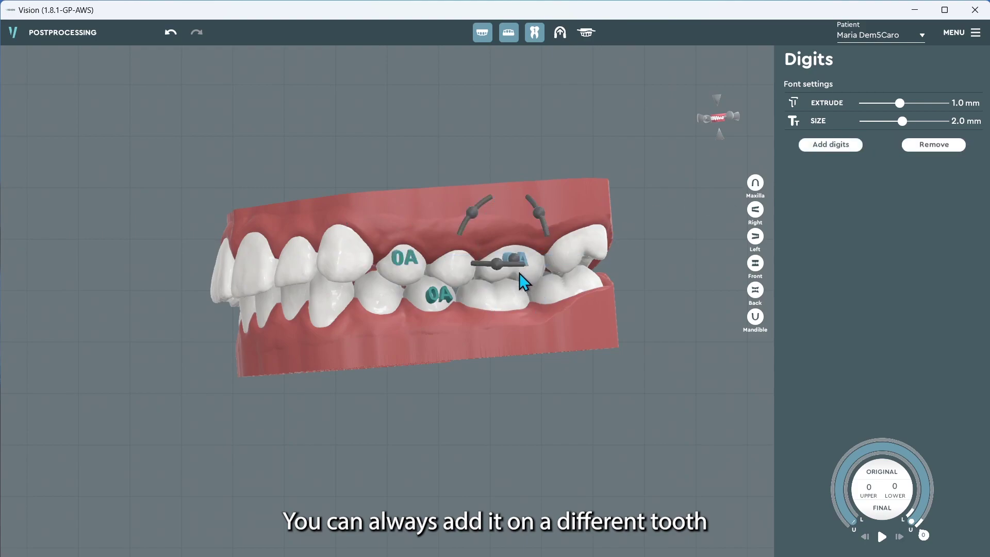
{"action": "left_click", "coordinate": [404, 258]}
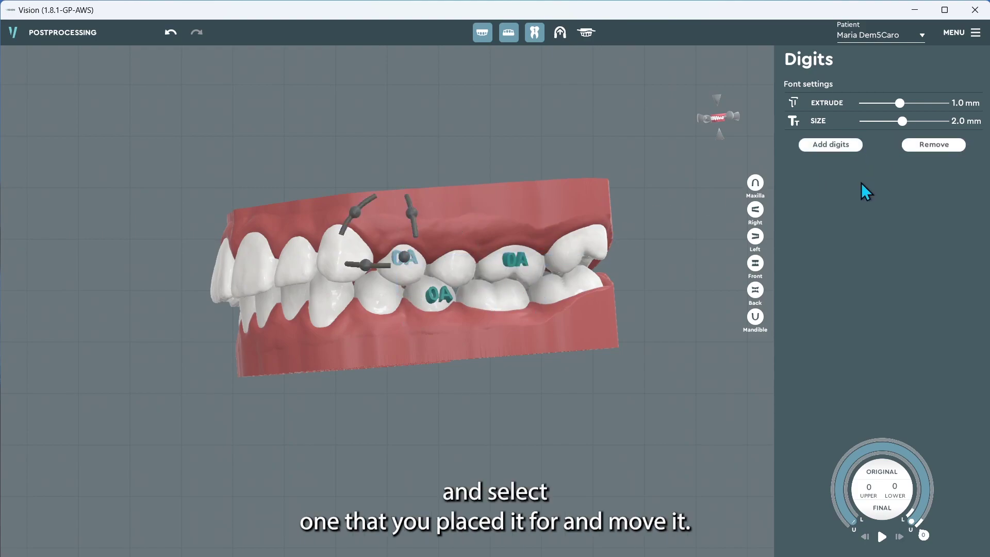
{"action": "left_click", "coordinate": [935, 147]}
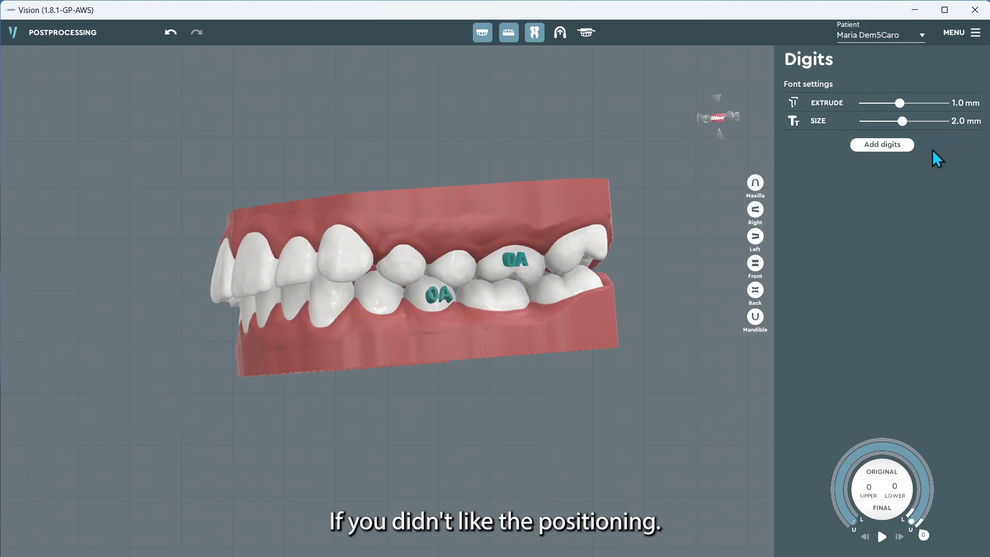
{"action": "left_click_drag", "start_coordinate": [490, 332], "coordinate": [513, 268]}
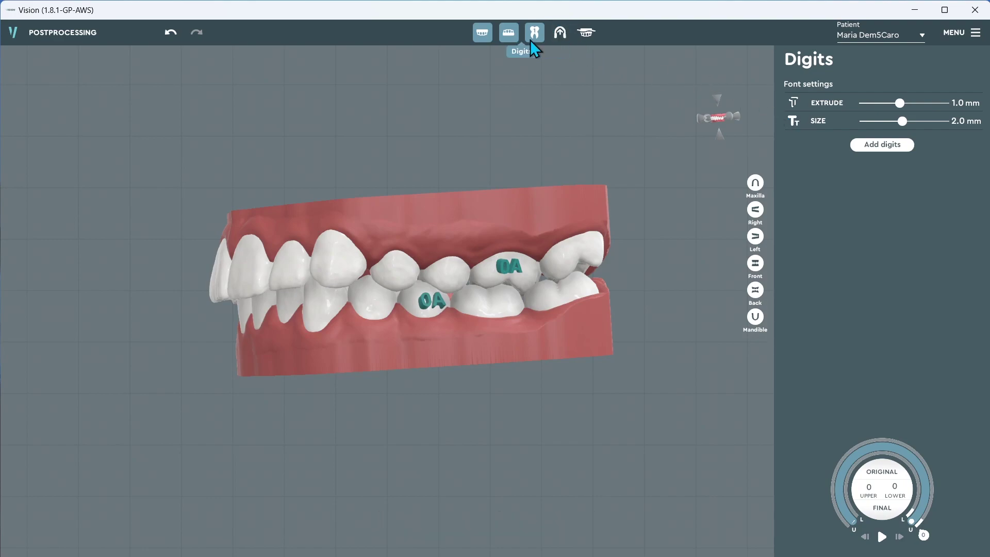
- In the Tooling stage, swap the upper jaw's laser markings to the opposite sides and back, twice
{"action": "left_click", "coordinate": [555, 35]}
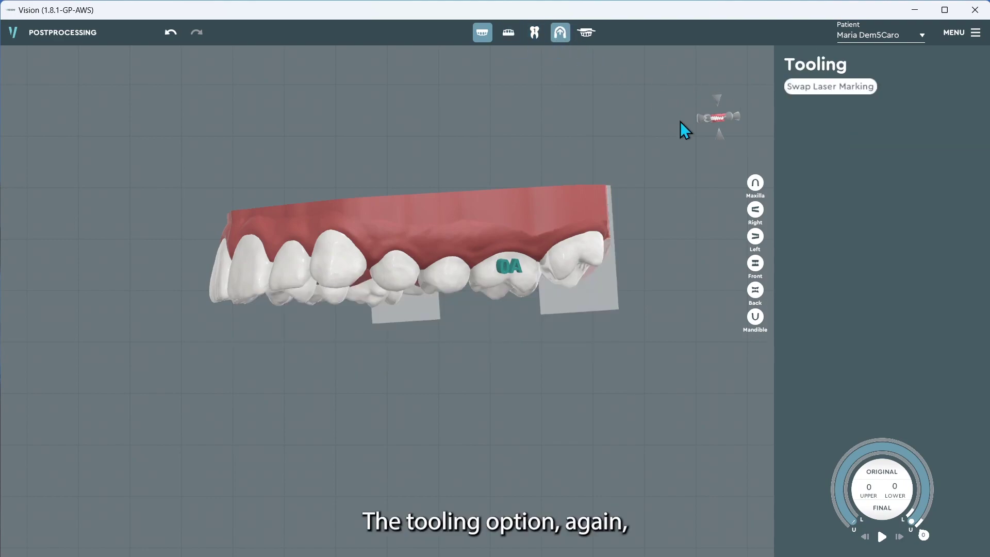
{"action": "left_click", "coordinate": [761, 182]}
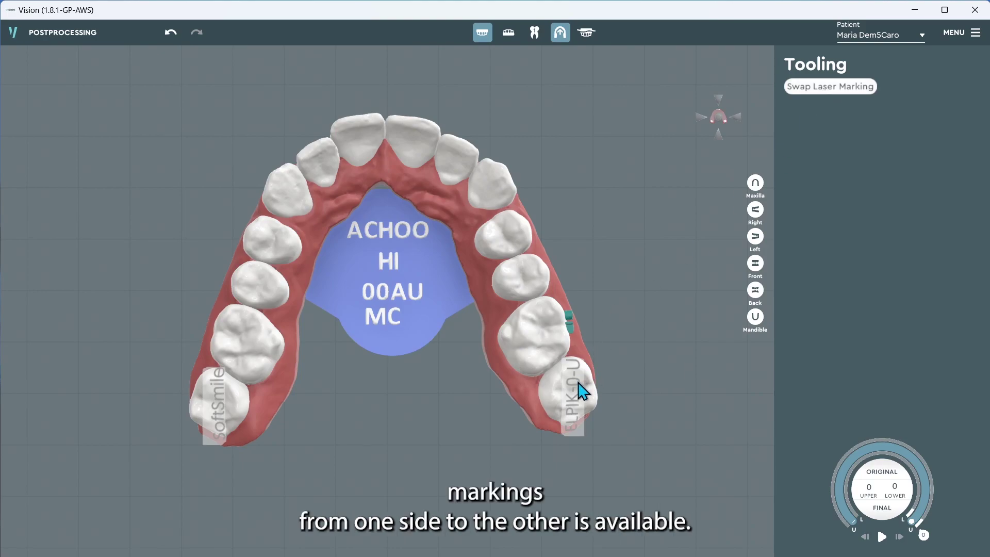
{"action": "left_click", "coordinate": [842, 85]}
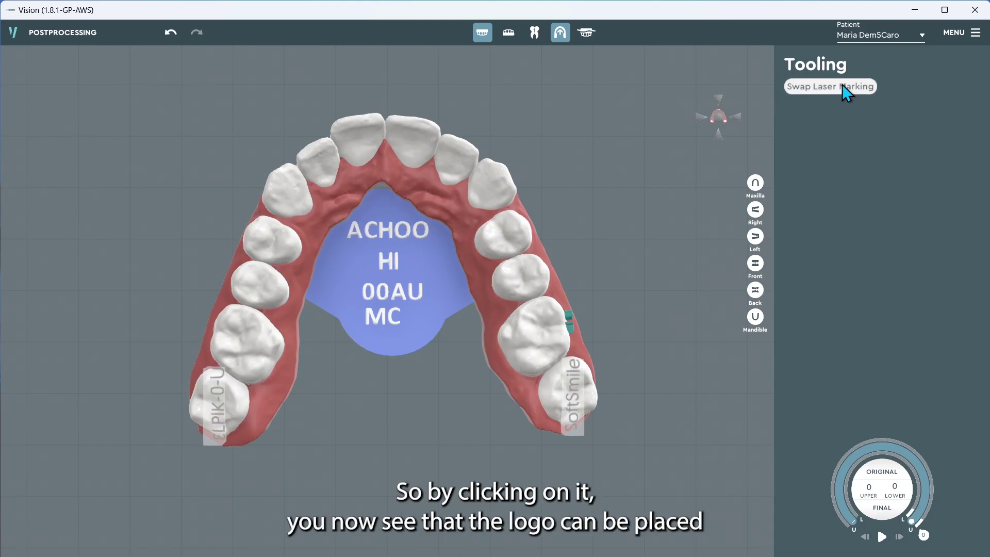
{"action": "left_click", "coordinate": [842, 85]}
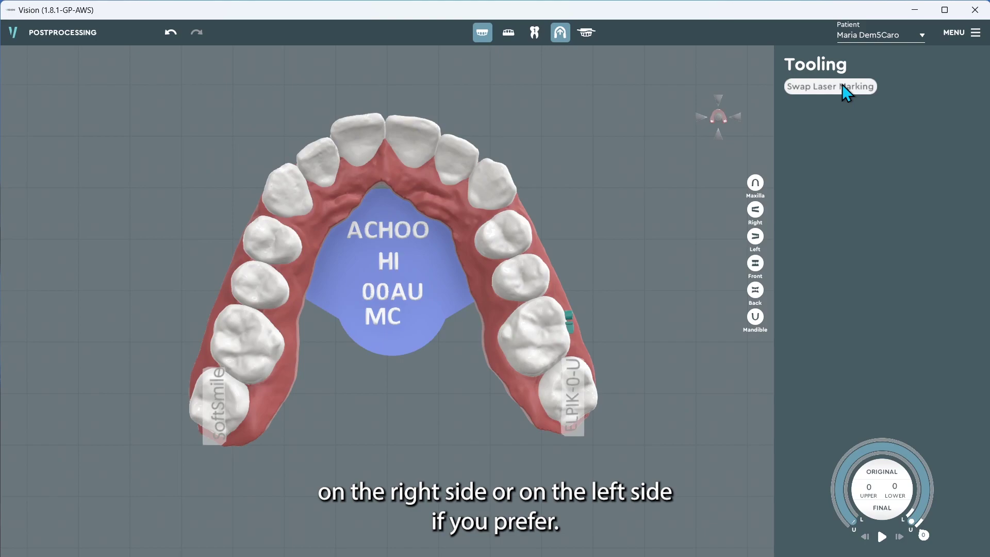
{"action": "left_click", "coordinate": [842, 84]}
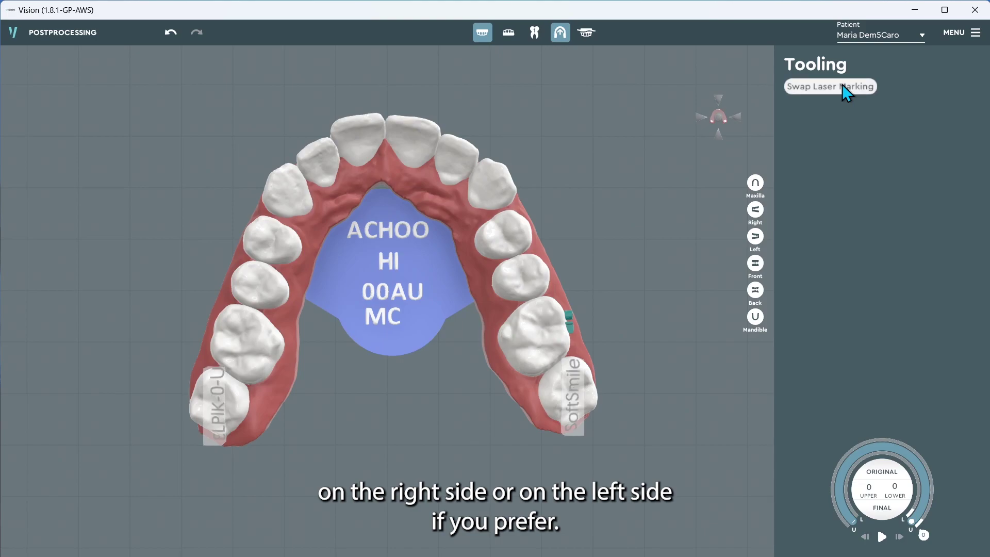
{"action": "left_click", "coordinate": [842, 84]}
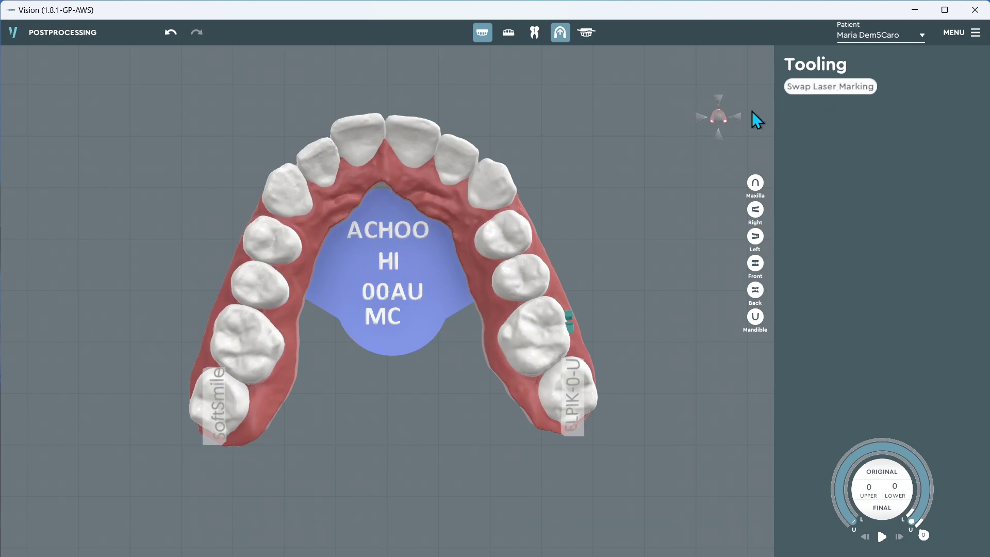
- In the Cutting stage, move the upper trim line's point above the patient's right central incisor closer to the tooth
{"action": "left_click", "coordinate": [586, 32]}
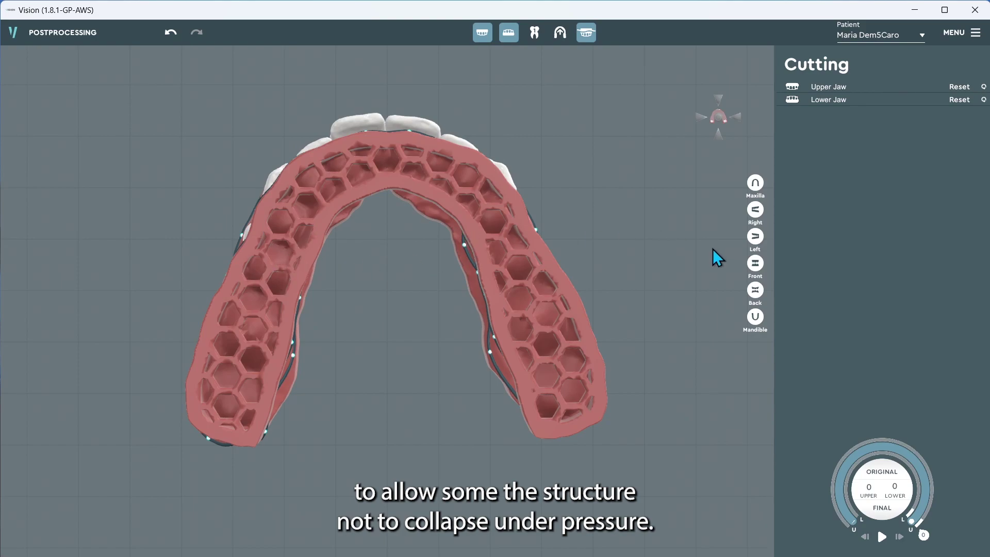
{"action": "left_click", "coordinate": [754, 263]}
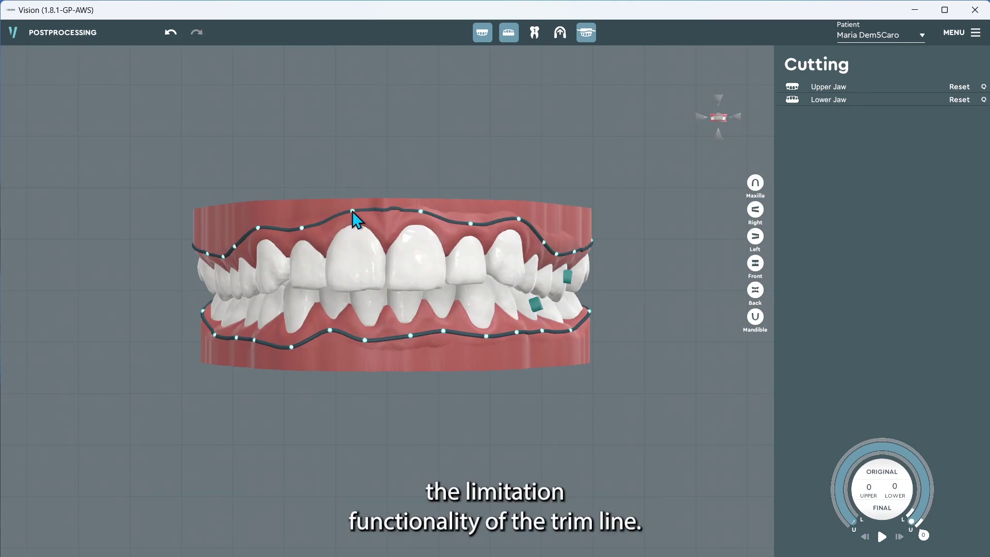
{"action": "mouse_move", "coordinate": [353, 211]}
{"action": "left_mouse_down"}
{"action": "mouse_move", "coordinate": [356, 276]}
{"action": "mouse_move", "coordinate": [343, 222]}
{"action": "mouse_move", "coordinate": [353, 283]}
{"action": "mouse_move", "coordinate": [347, 220]}
{"action": "left_mouse_up"}
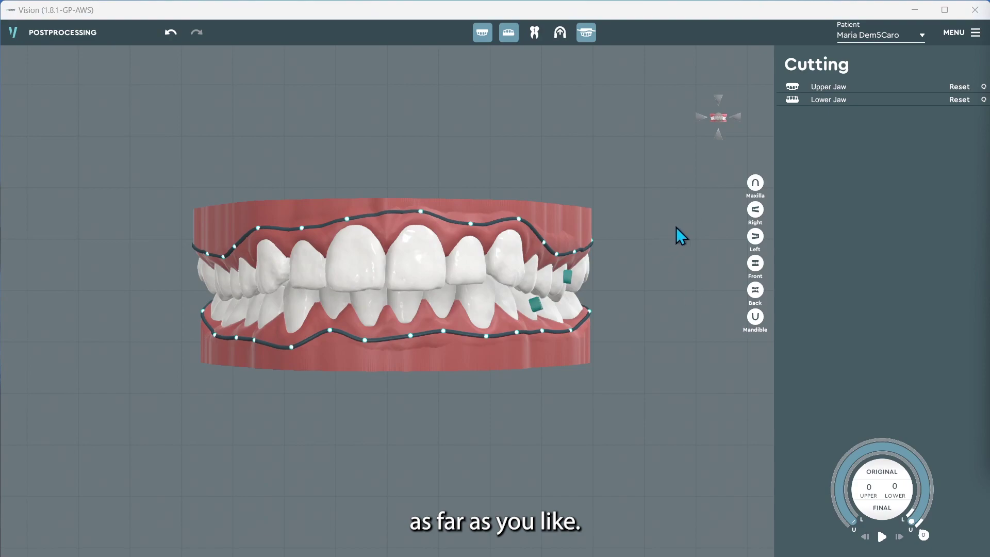
{"action": "left_click", "coordinate": [973, 34]}
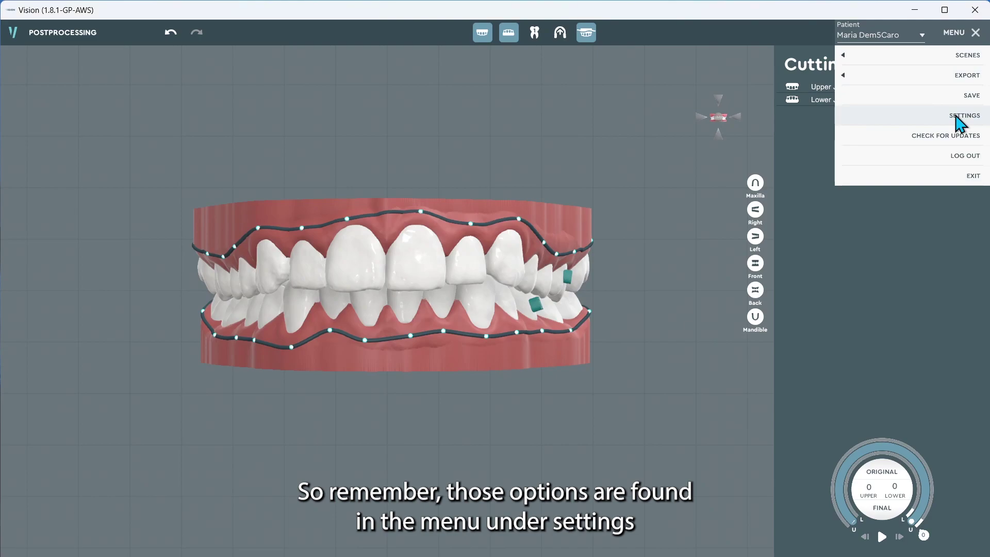
{"action": "left_click", "coordinate": [943, 247]}
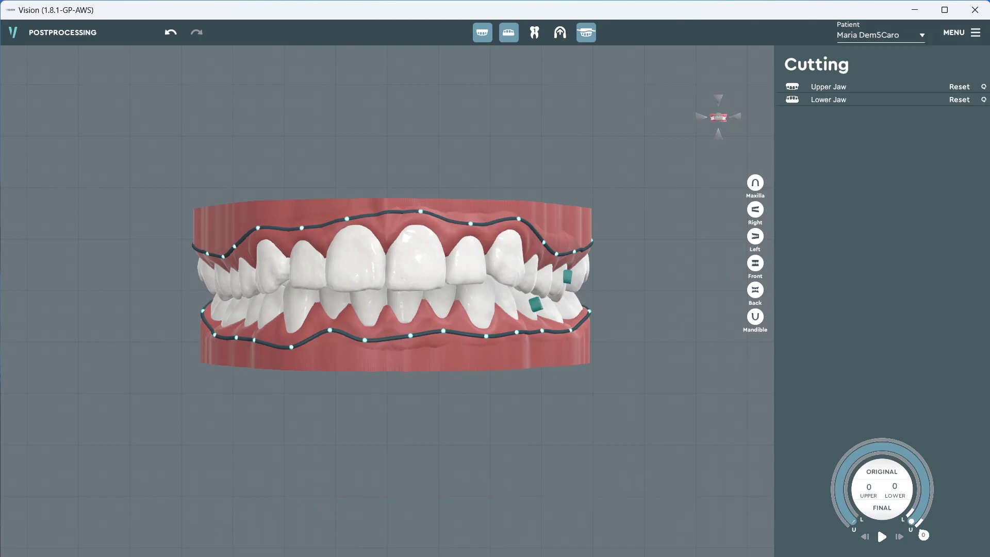